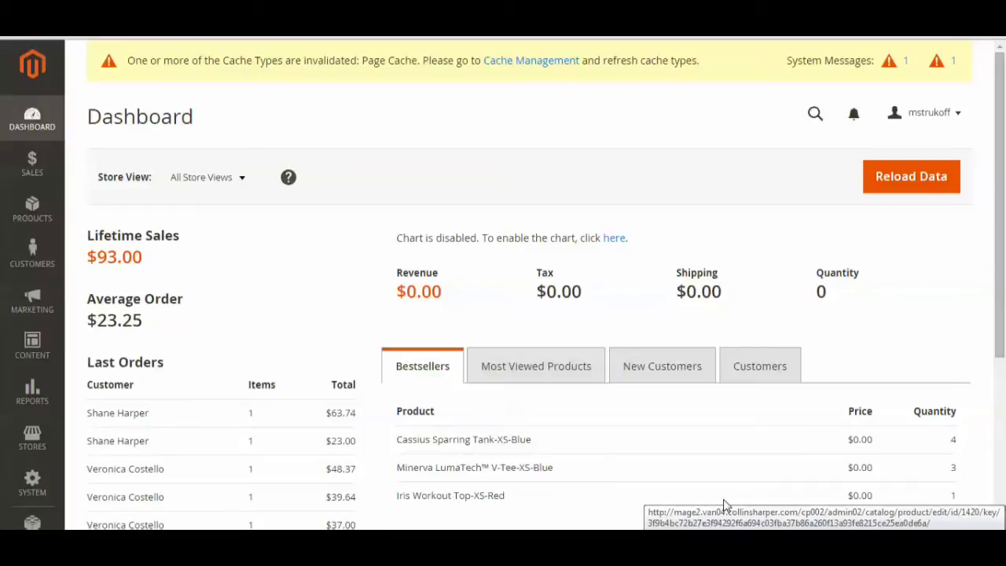
Step: From Products > Catalog, start a new Configurable Product via the Add Product menu
left_click(38, 217)
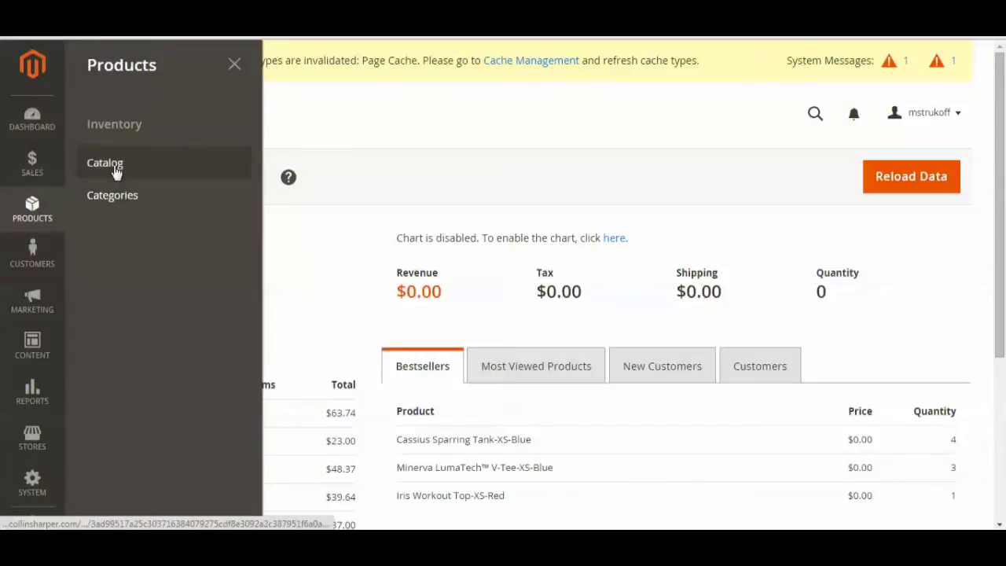
left_click(113, 167)
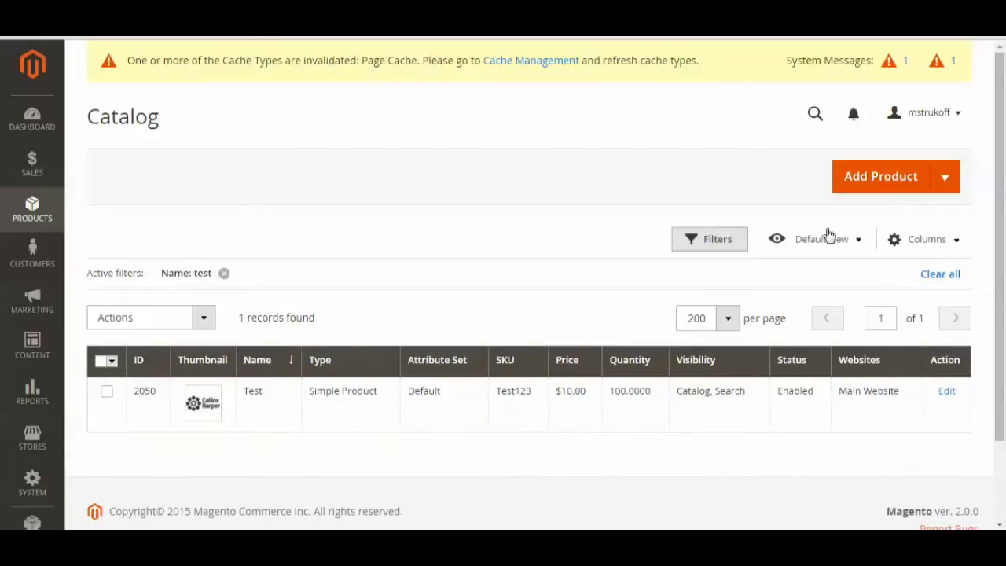
left_click(945, 180)
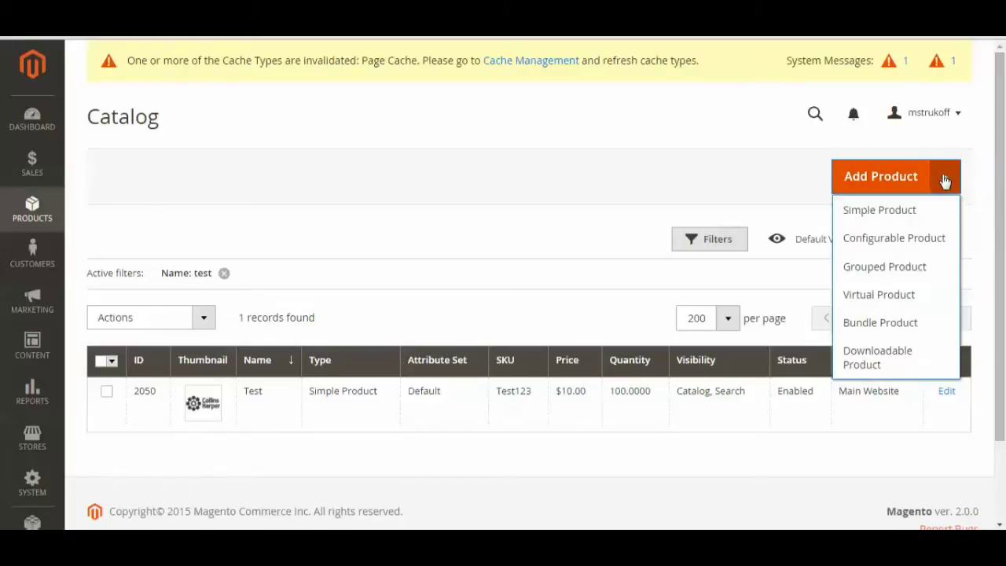
left_click(920, 246)
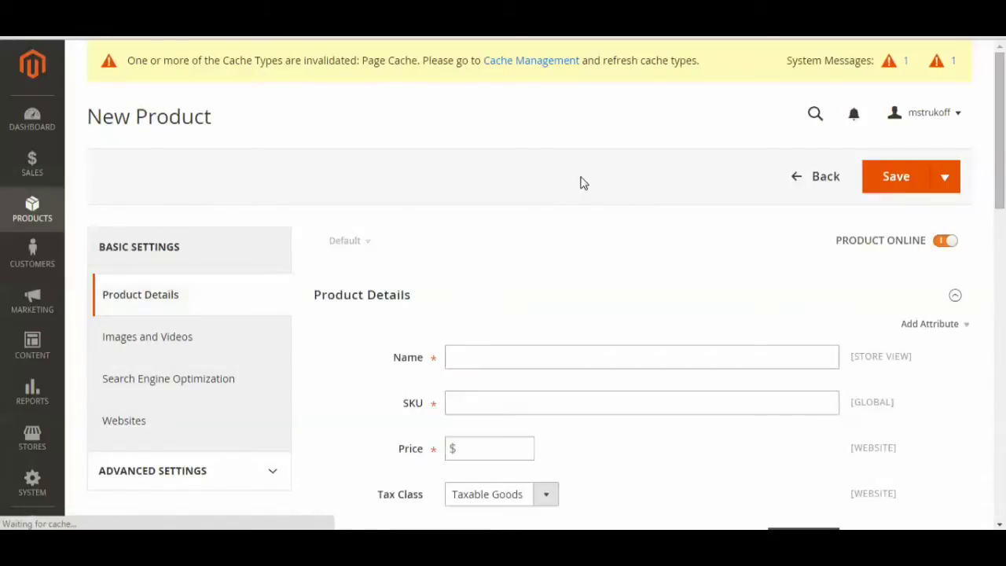
Step: Enter name 'Test config', SKU 'Test config234' and price 5.00, keeping the Taxable Goods tax class
scroll(580, 182, "down", 1)
scroll(597, 186, "down", 1)
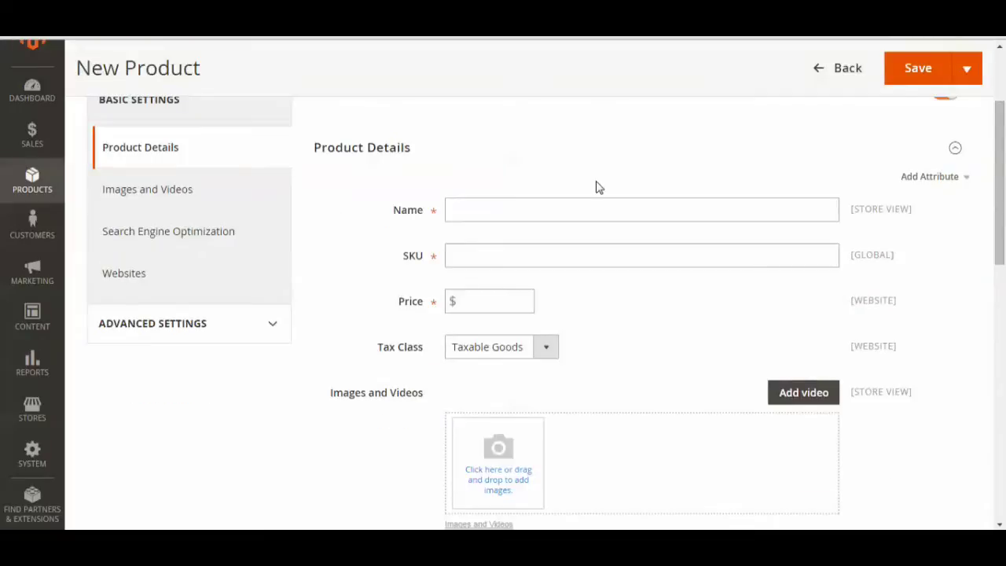
left_click(506, 209)
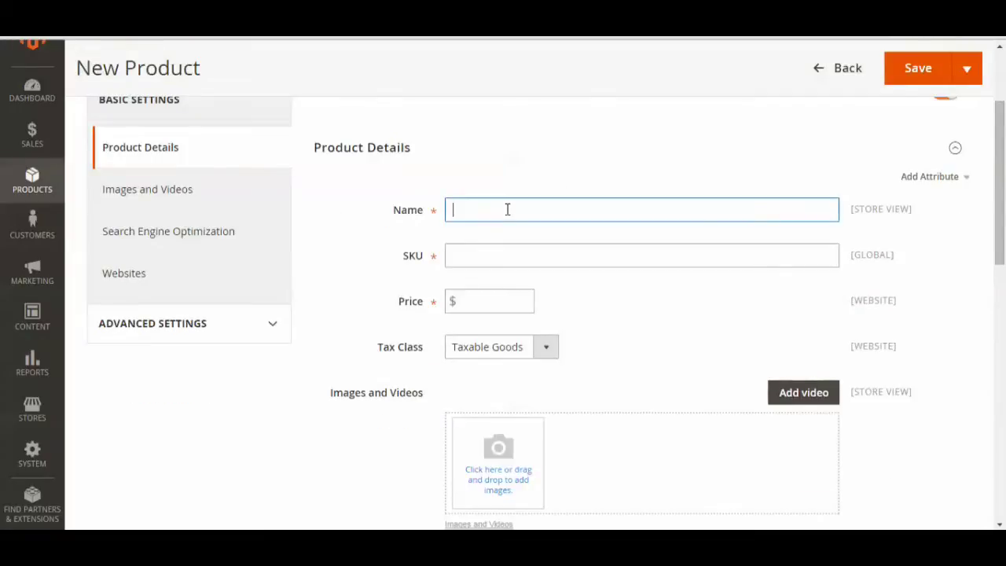
type("Test config")
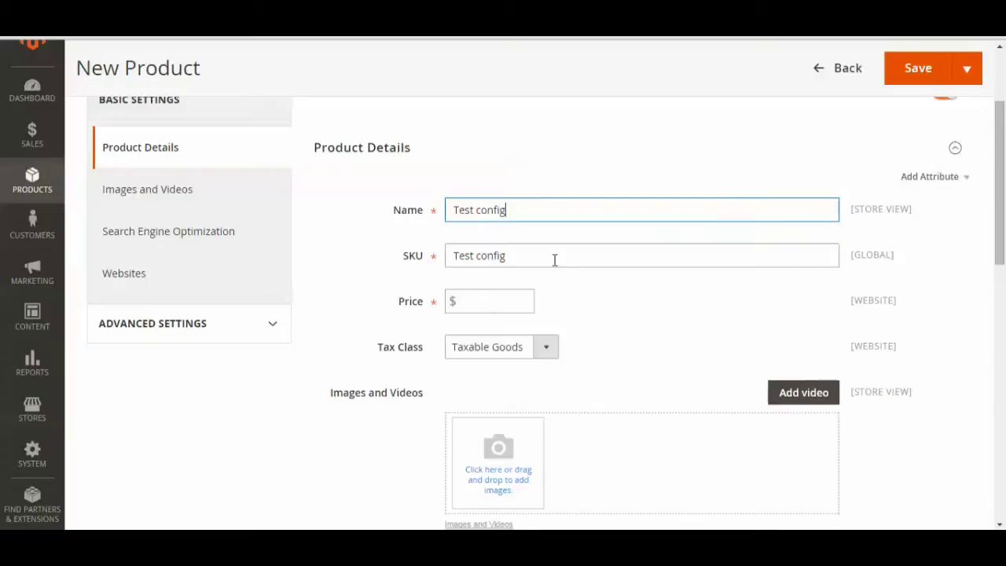
left_click(541, 258)
type("234")
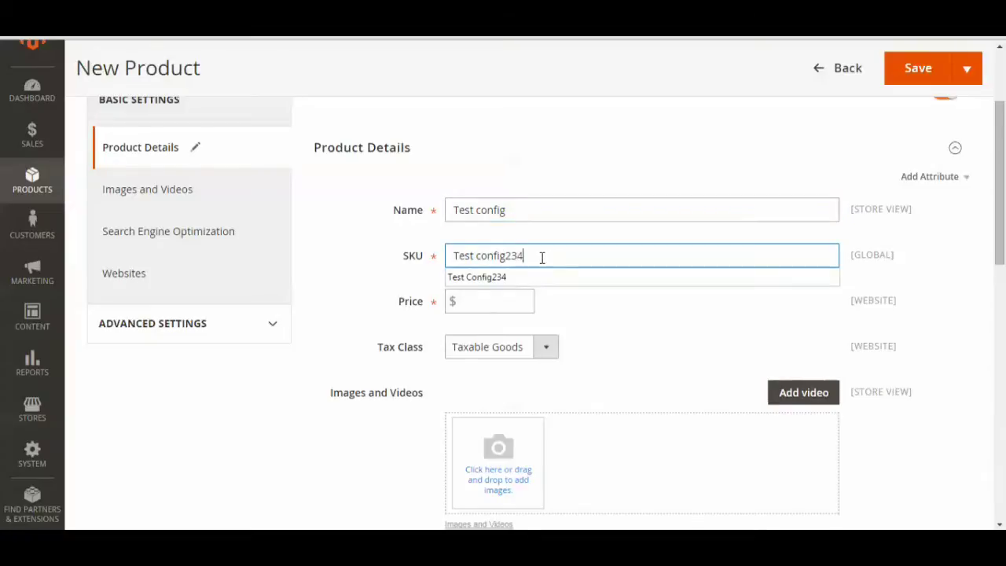
left_click(498, 301)
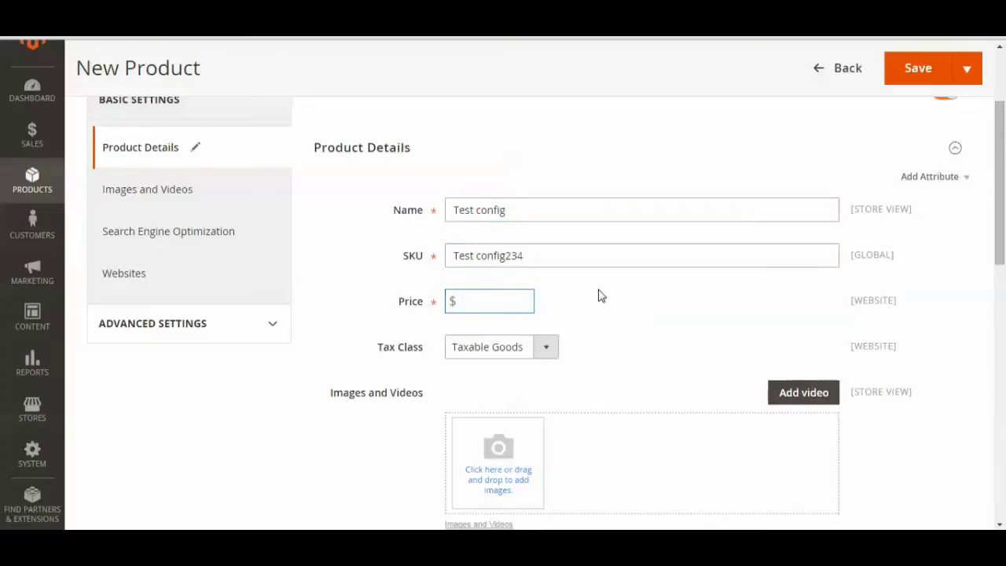
type("5.")
left_click(595, 302)
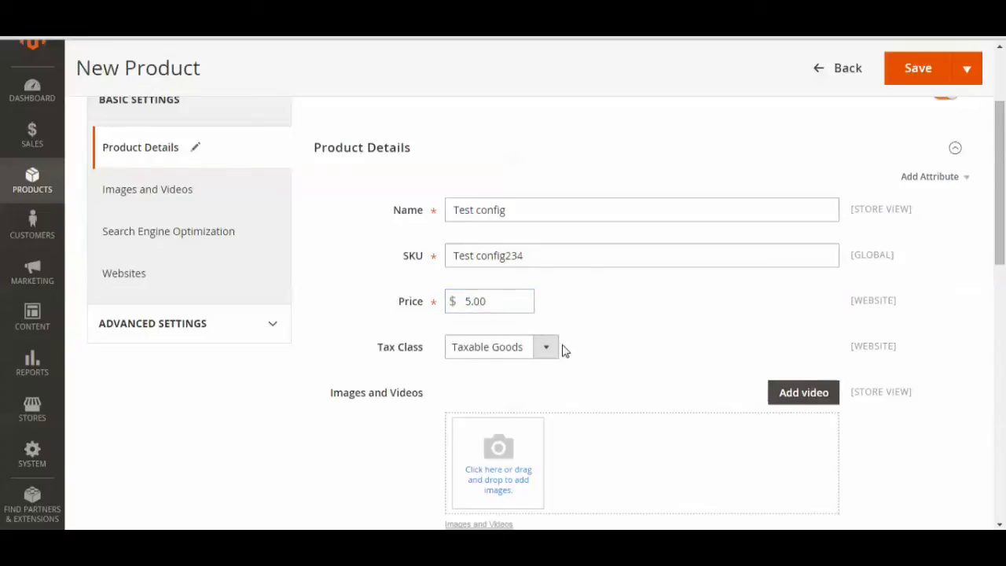
left_click(550, 348)
left_click(595, 333)
Step: Upload the blue T-shirt picture as the product's base image
scroll(640, 318, "down", 2)
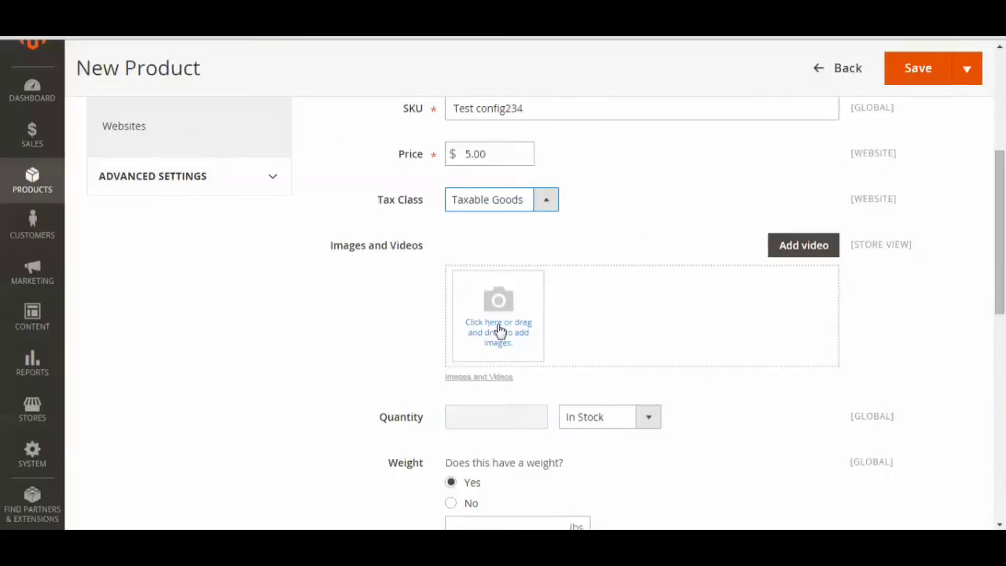
left_click(489, 332)
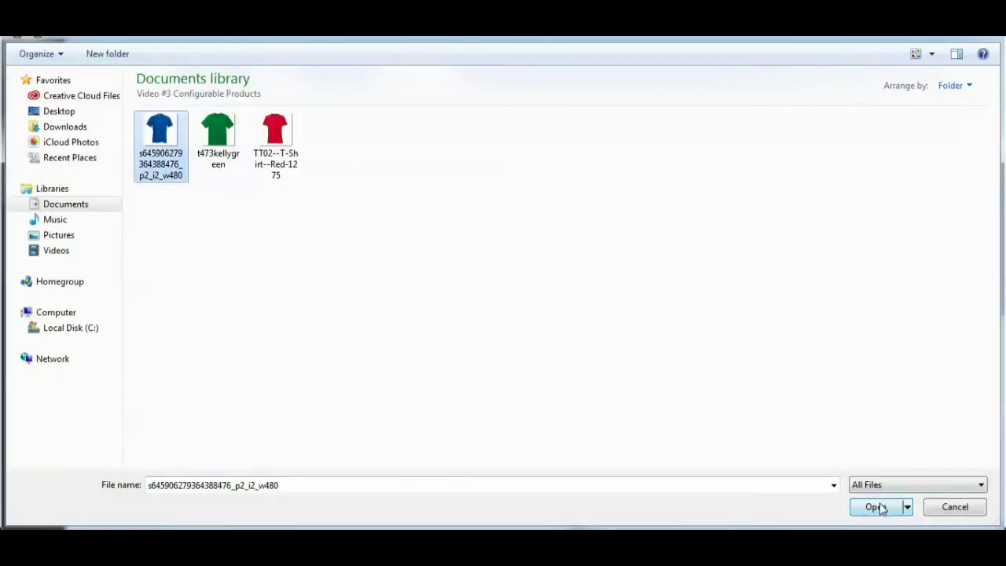
left_click(875, 506)
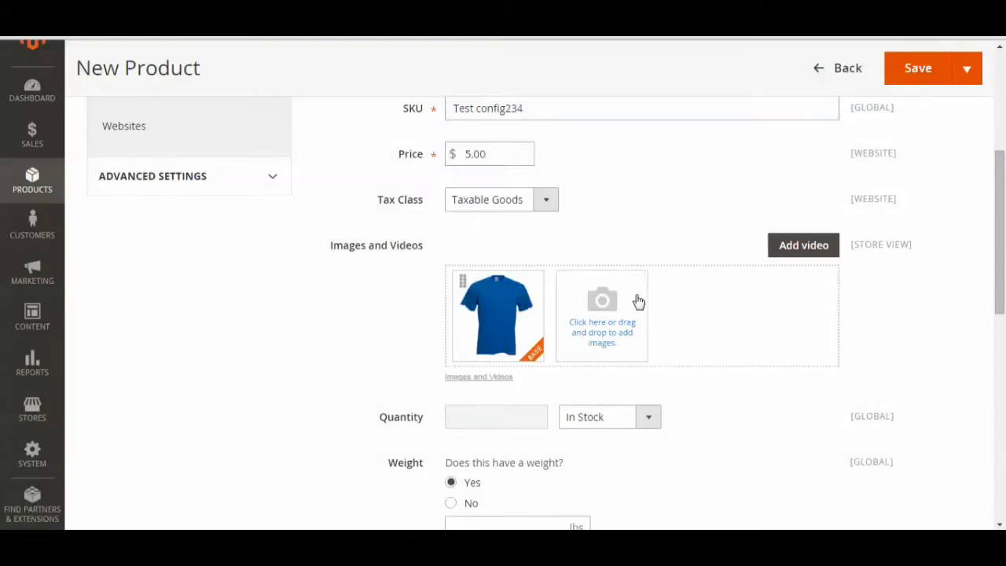
scroll(636, 300, "down", 2)
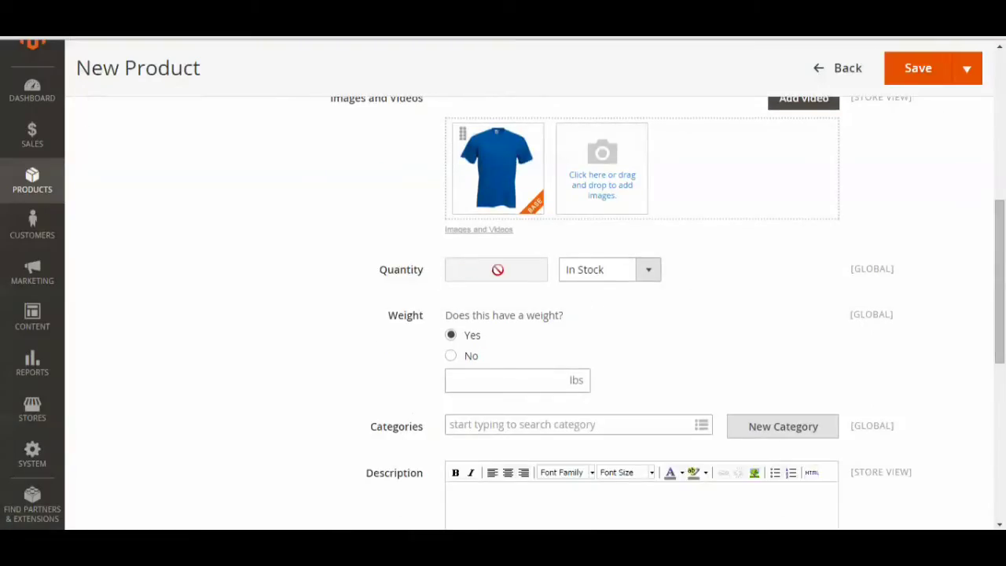
Step: Set the product weight to 1.000 lbs and assign it to the CH category
scroll(665, 318, "down", 2)
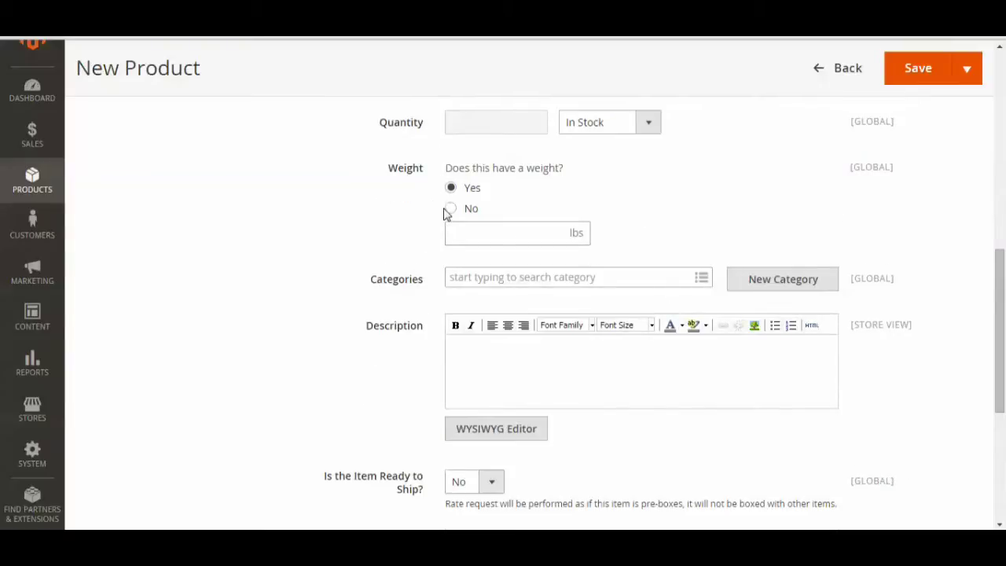
left_click(491, 233)
type("1.000")
left_click(626, 229)
left_click(581, 276)
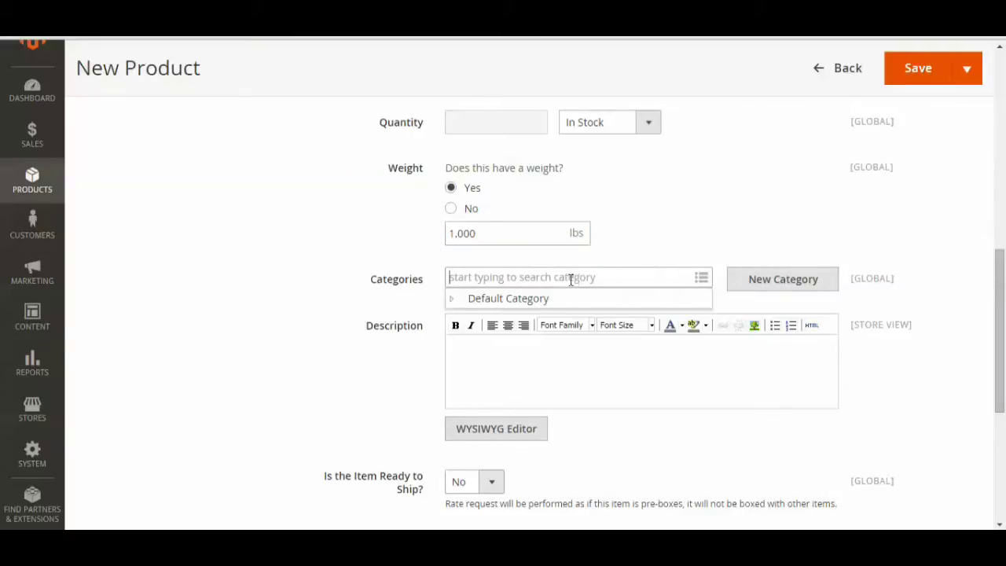
type("CH")
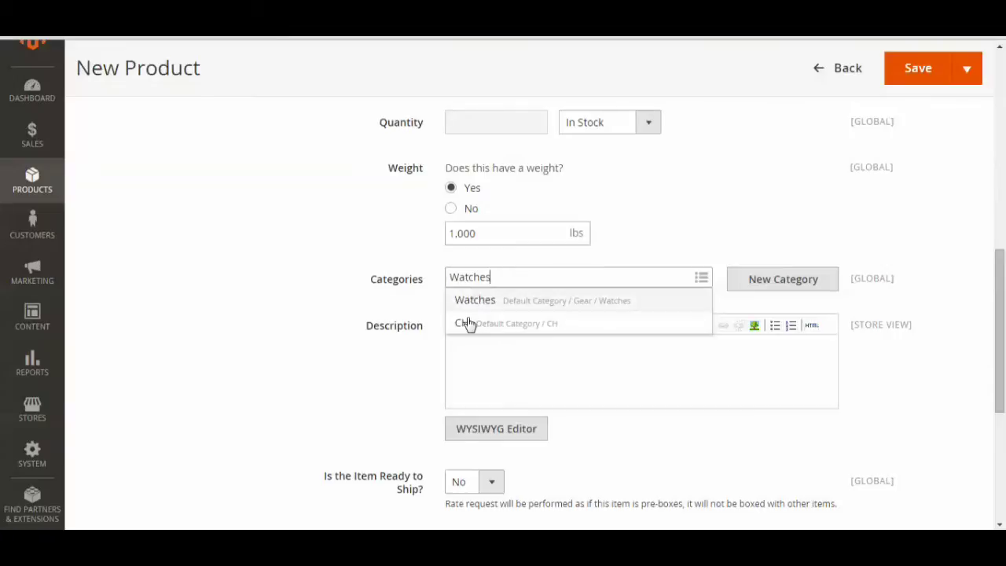
left_click(466, 324)
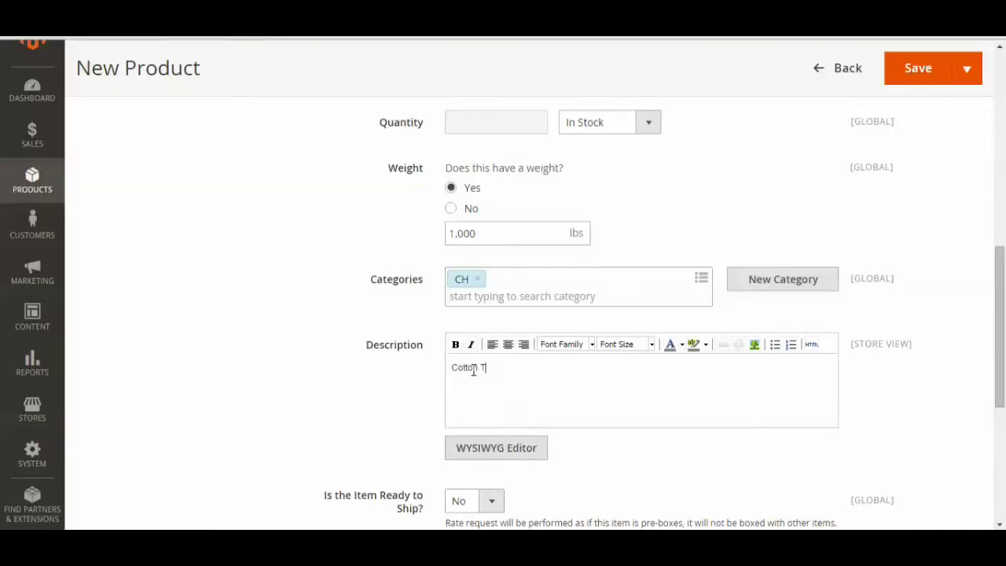
scroll(554, 384, "down", 2)
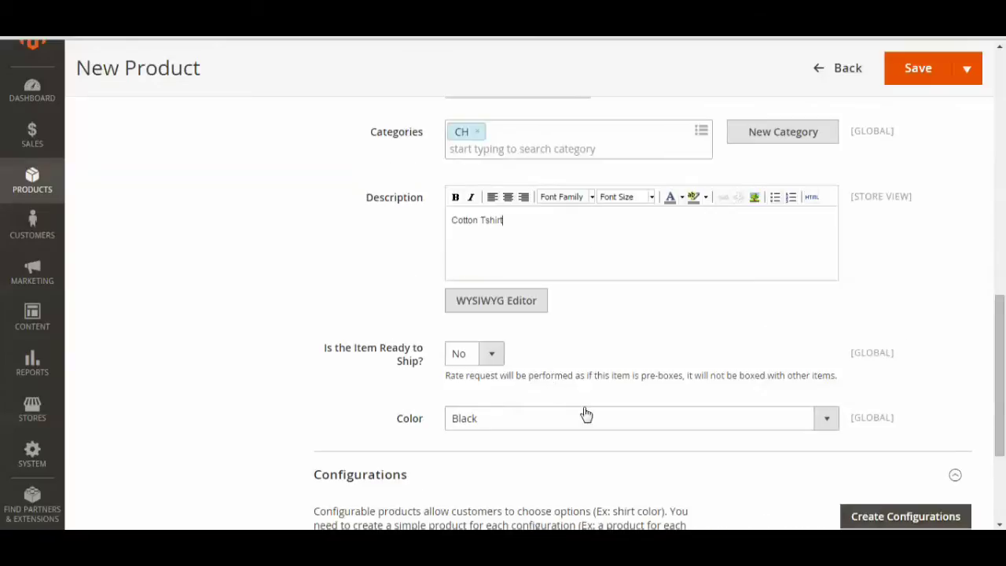
scroll(579, 419, "down", 2)
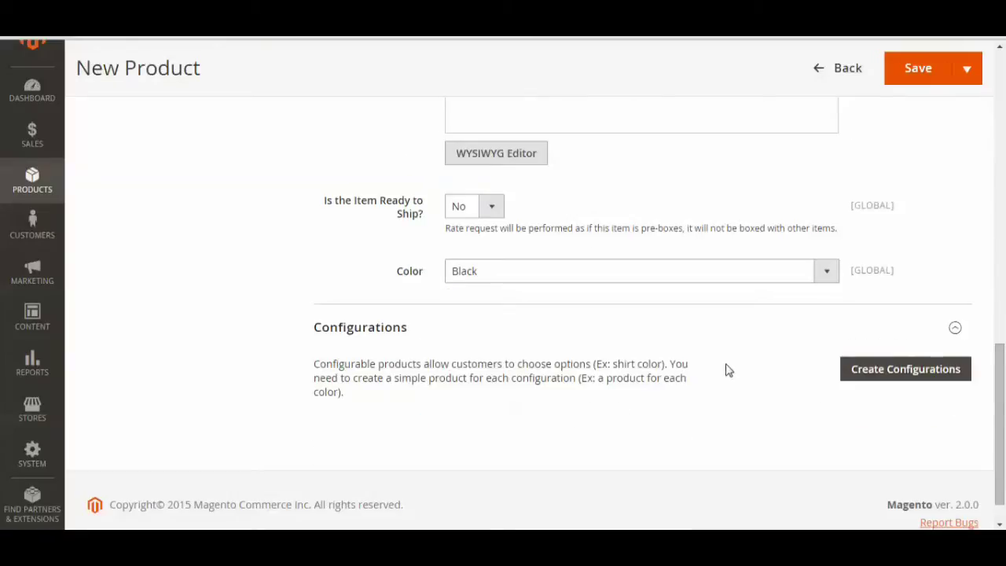
scroll(728, 365, "down", 1)
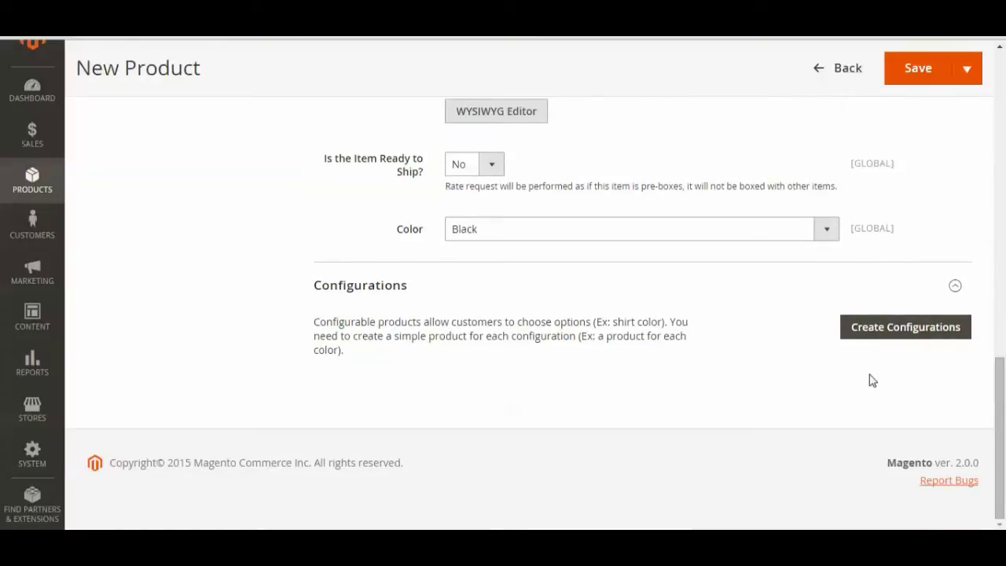
Step: Launch Create Configurations, select Color as the varying attribute, and continue
left_click(903, 329)
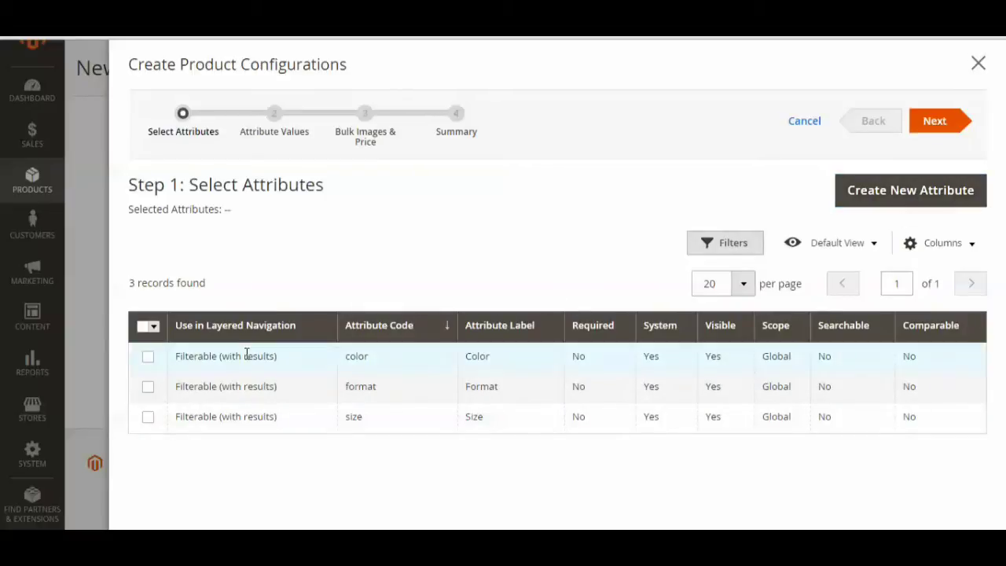
left_click(147, 361)
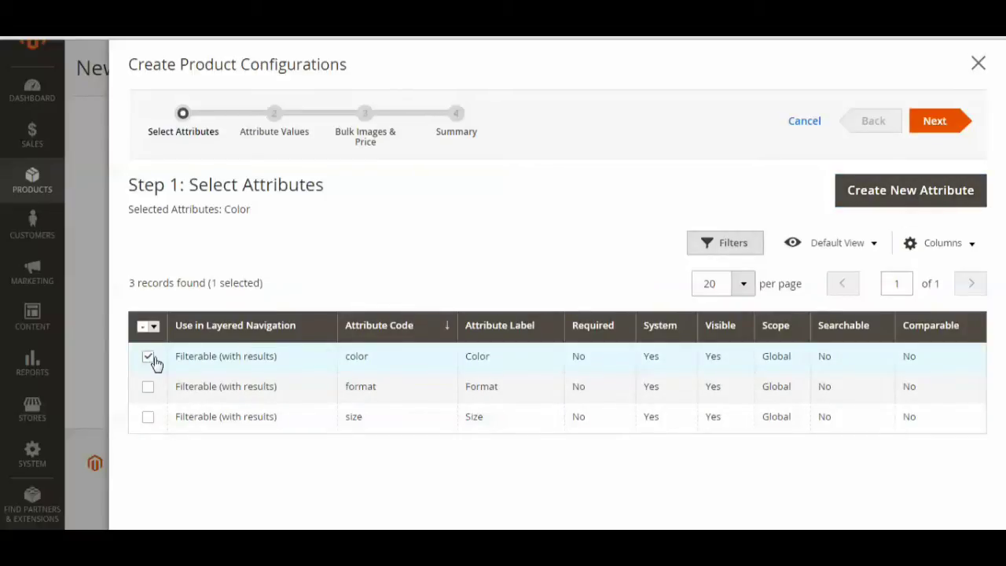
left_click(957, 127)
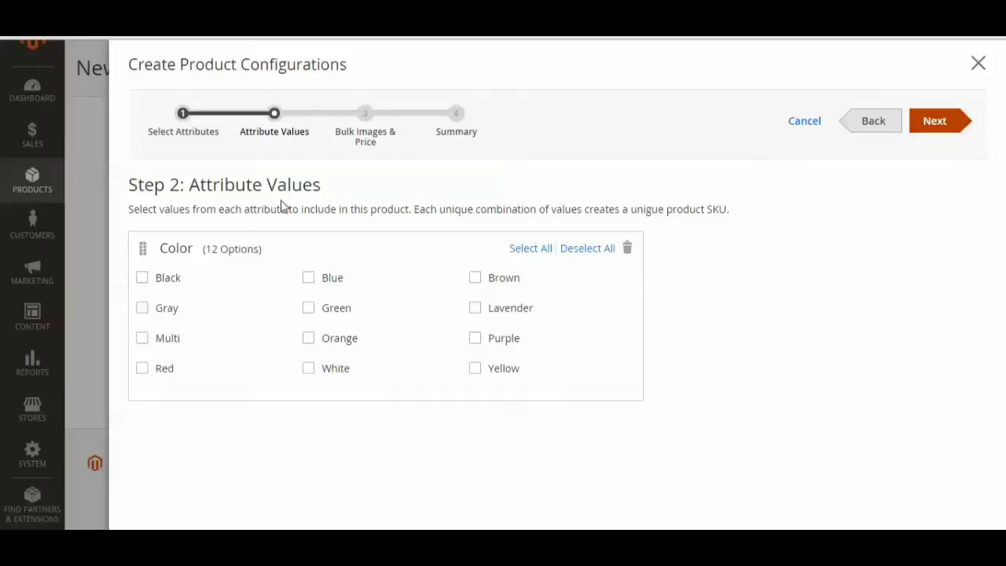
Step: Pick Blue, Green and Red as the color values and advance to Step 3
left_click(309, 281)
left_click(309, 311)
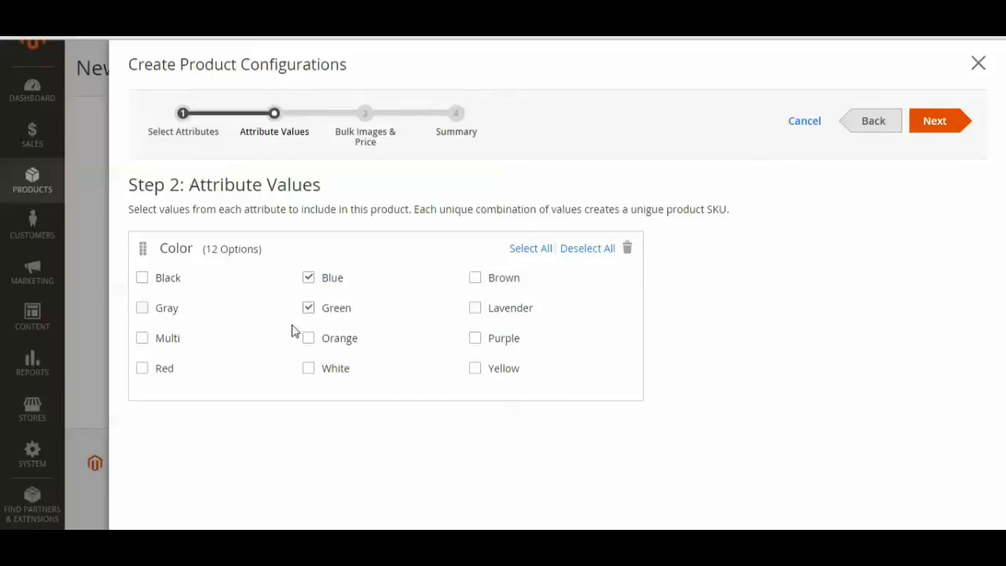
left_click(143, 368)
left_click(935, 122)
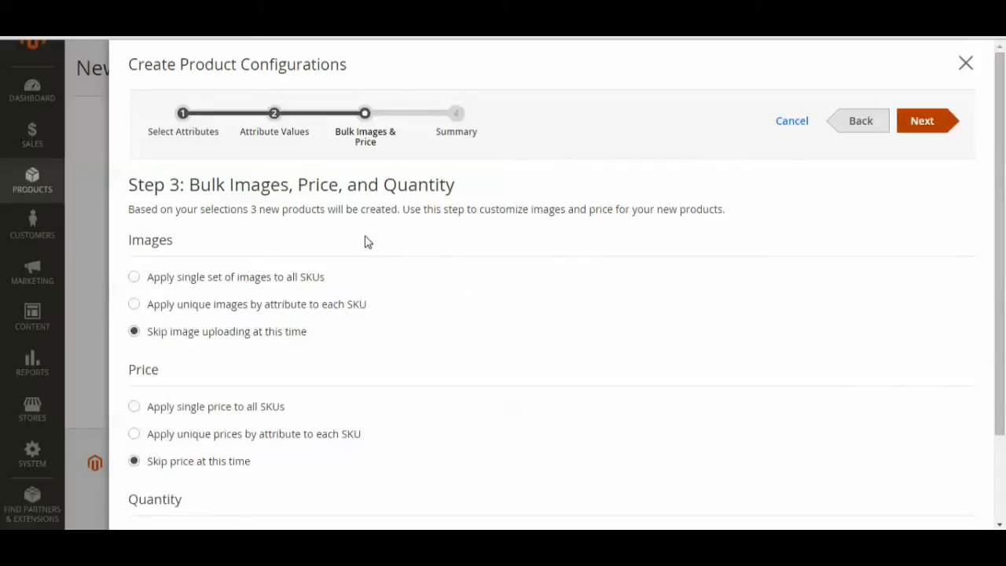
Step: Choose to apply unique images per variant, assigned by the Color attribute
scroll(365, 241, "down", 1)
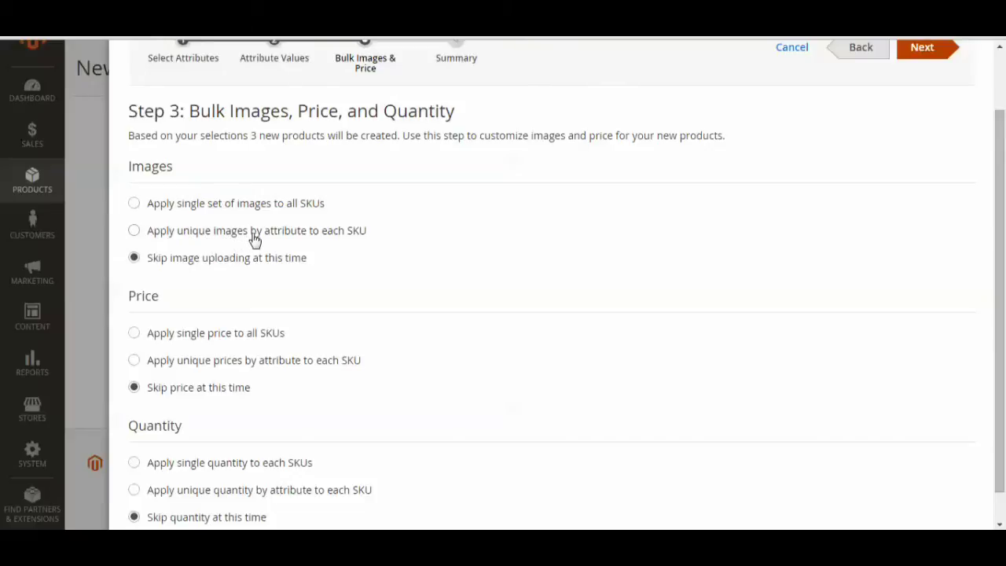
left_click(136, 233)
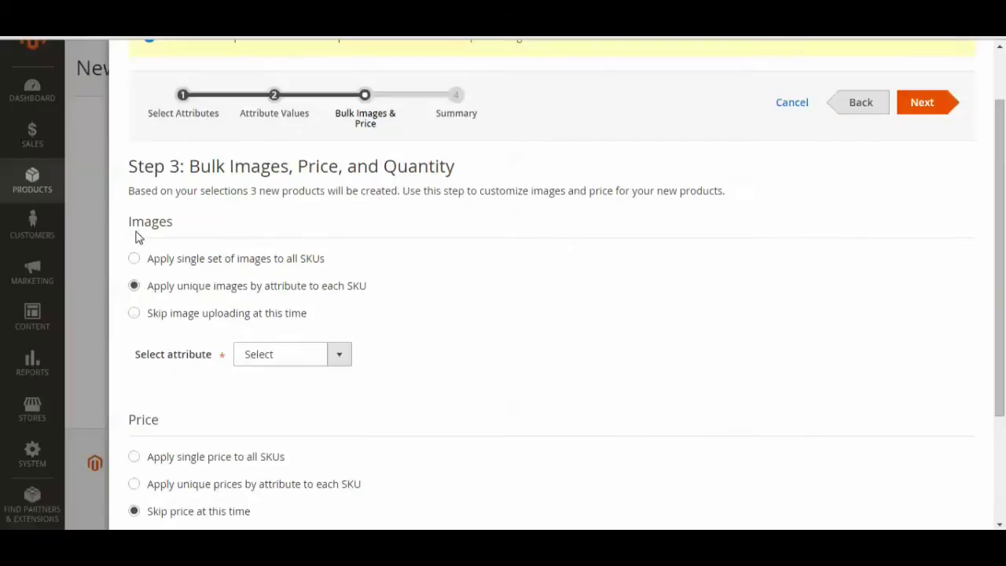
scroll(456, 324, "down", 1)
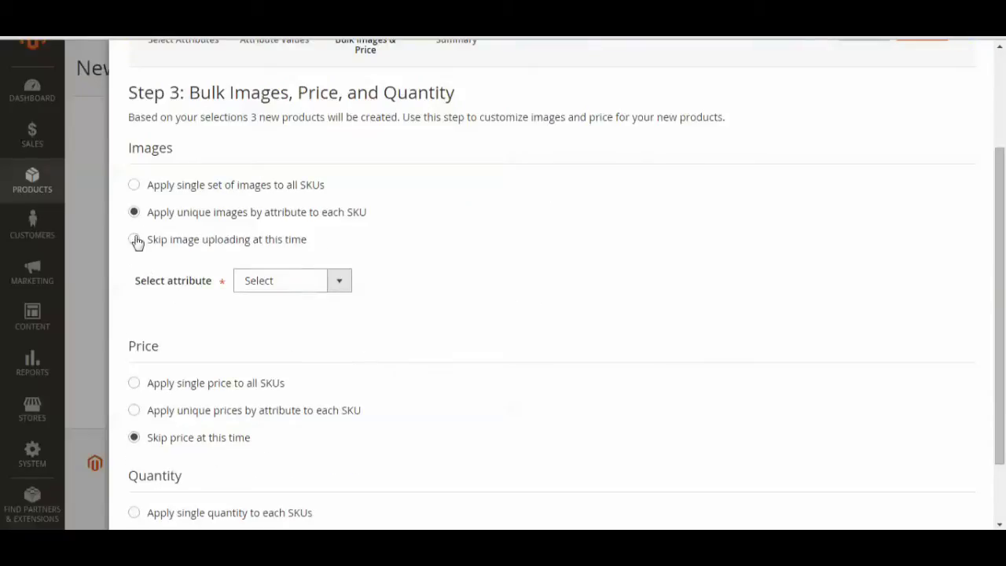
left_click(337, 281)
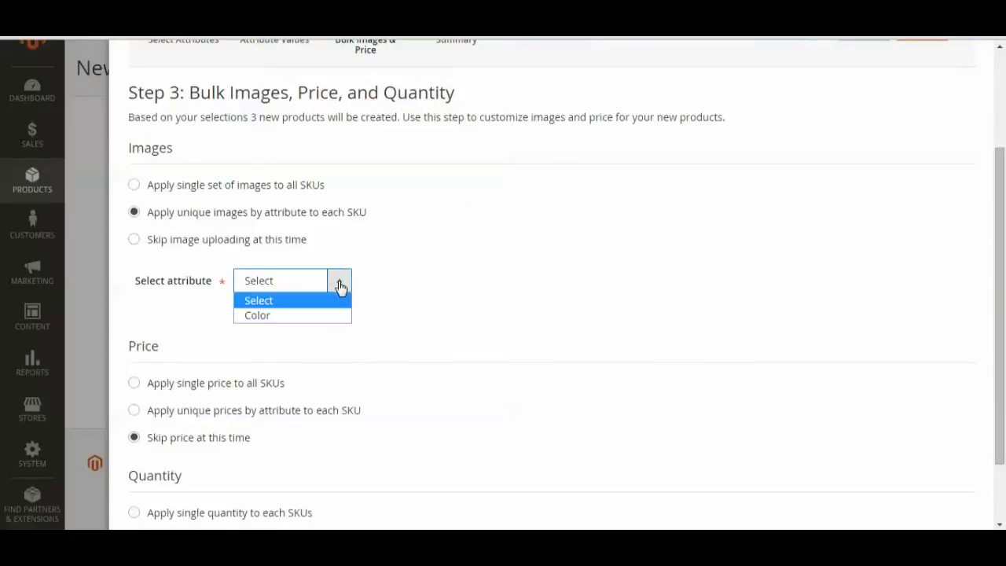
left_click(259, 316)
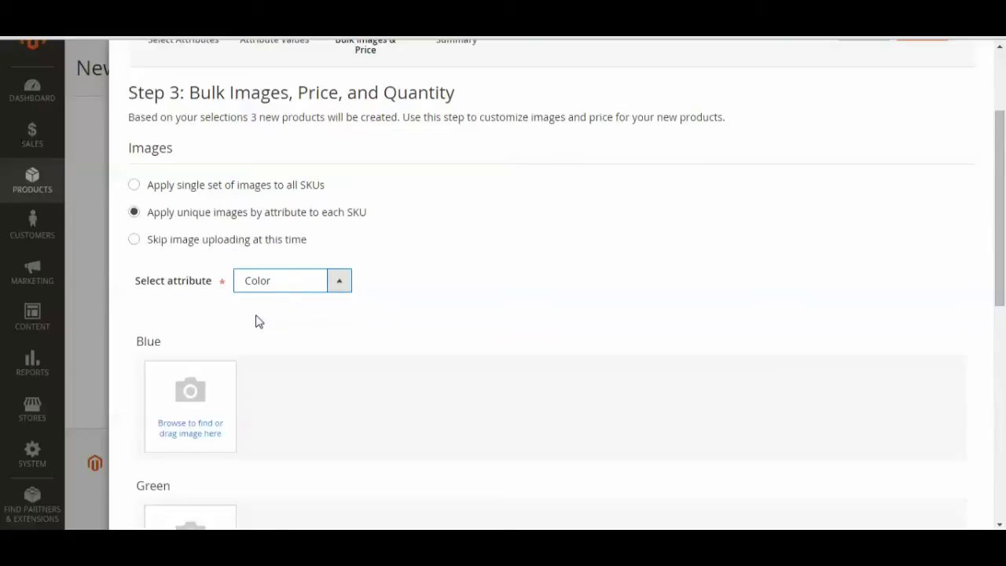
scroll(405, 314, "down", 2)
scroll(404, 315, "down", 1)
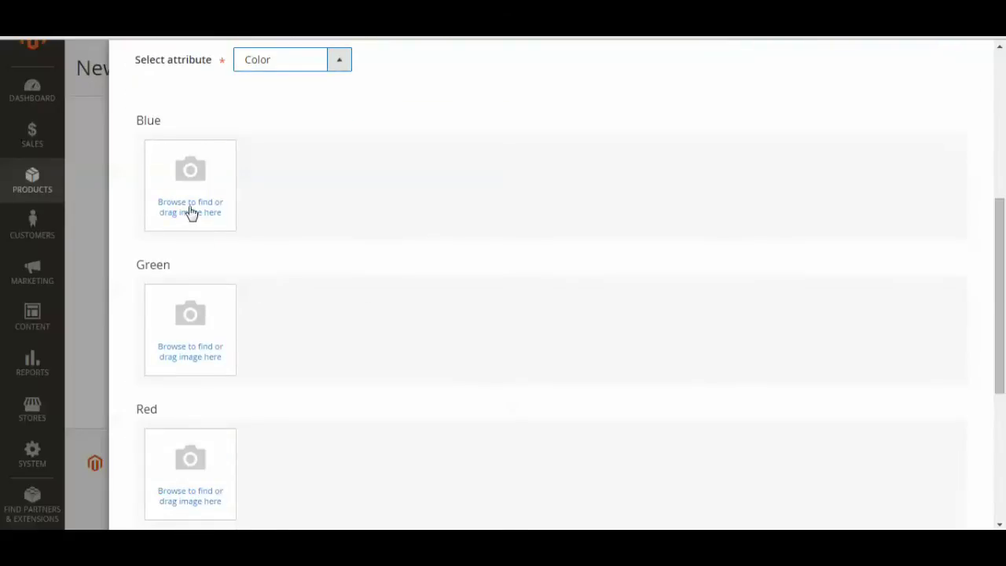
Step: Upload the blue shirt image for Blue and the green shirt image for Green
left_click(191, 211)
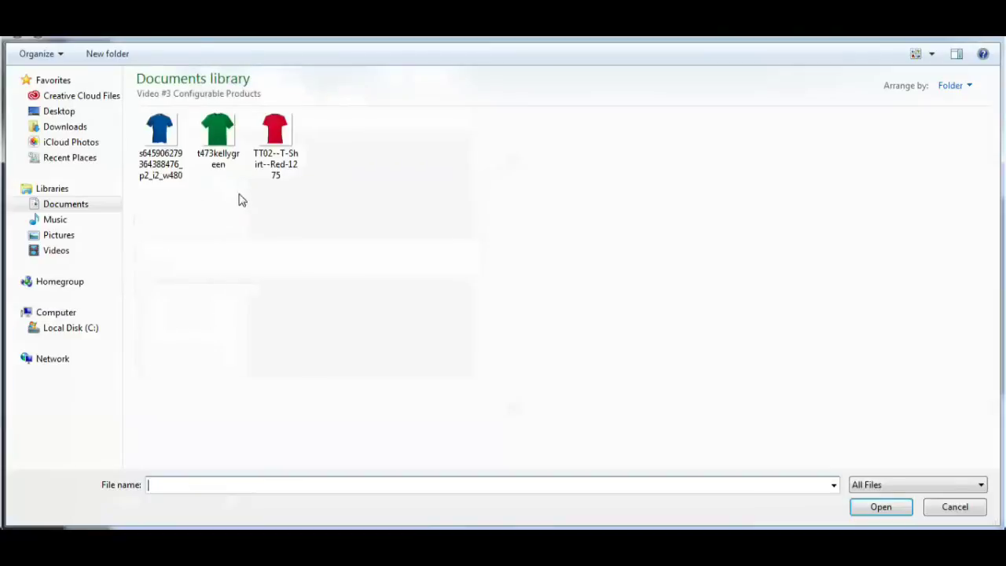
left_click(855, 509)
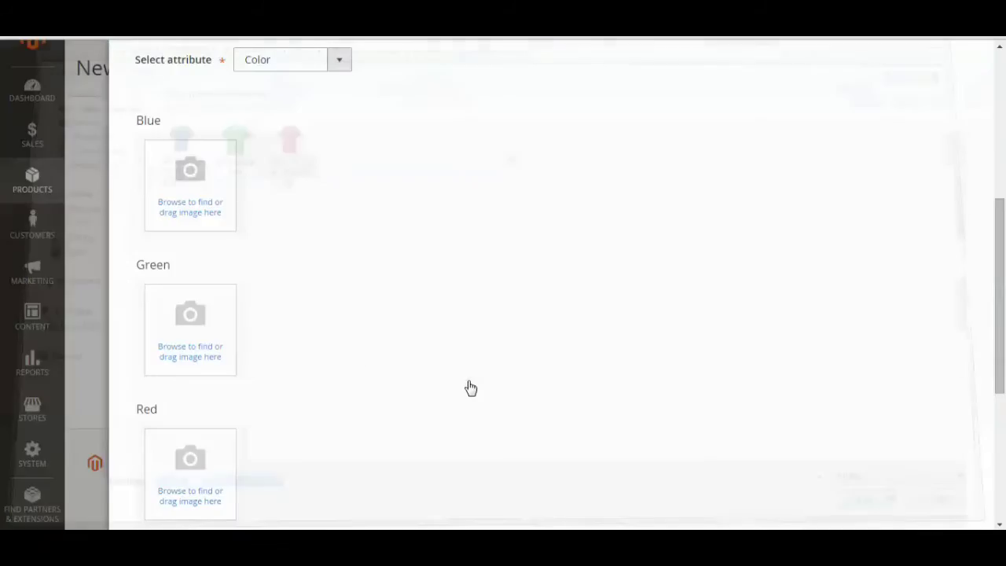
left_click(264, 220)
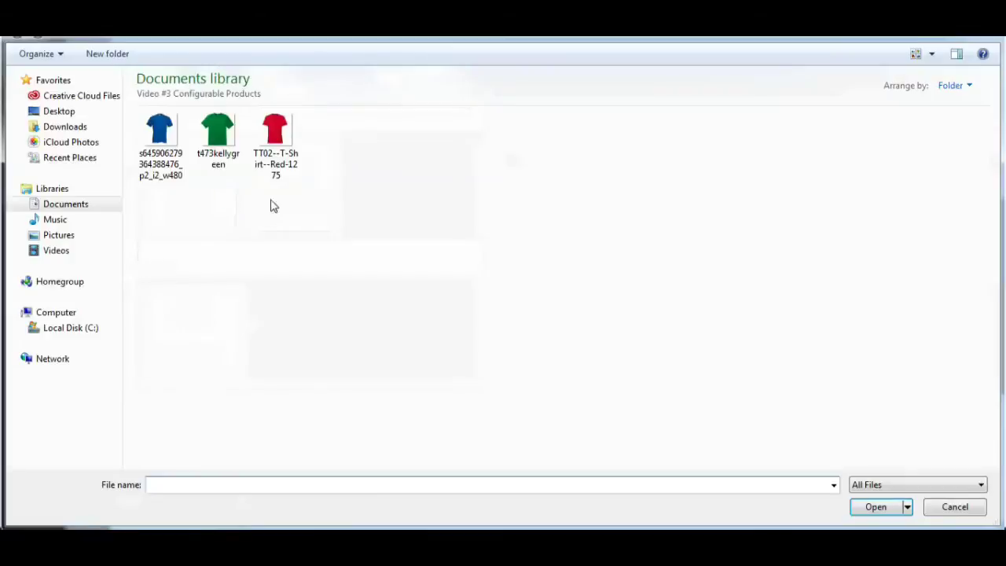
left_click(218, 138)
left_click(875, 507)
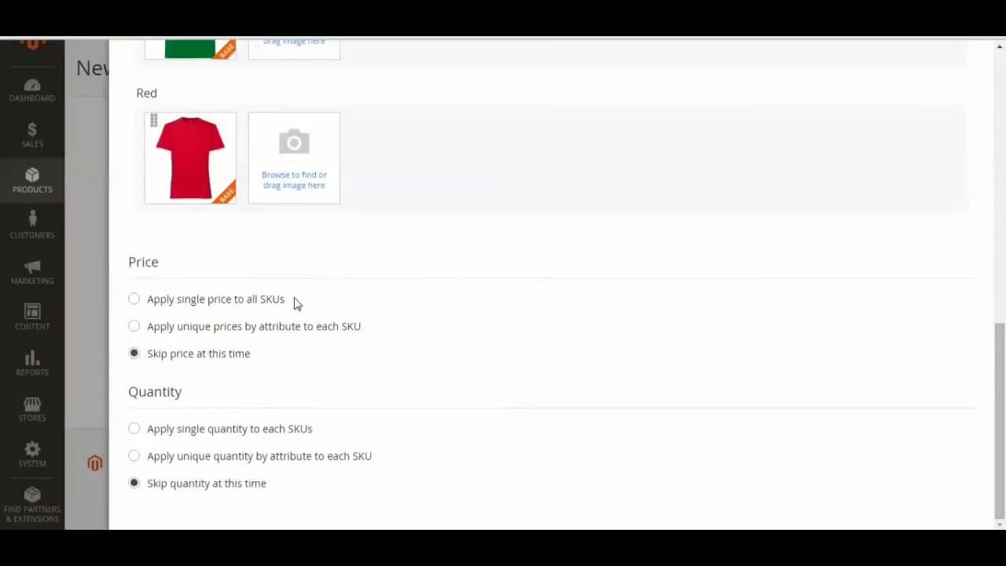
Step: Apply a single $5.00 price to all SKUs and set unique quantities by Color
left_click(135, 301)
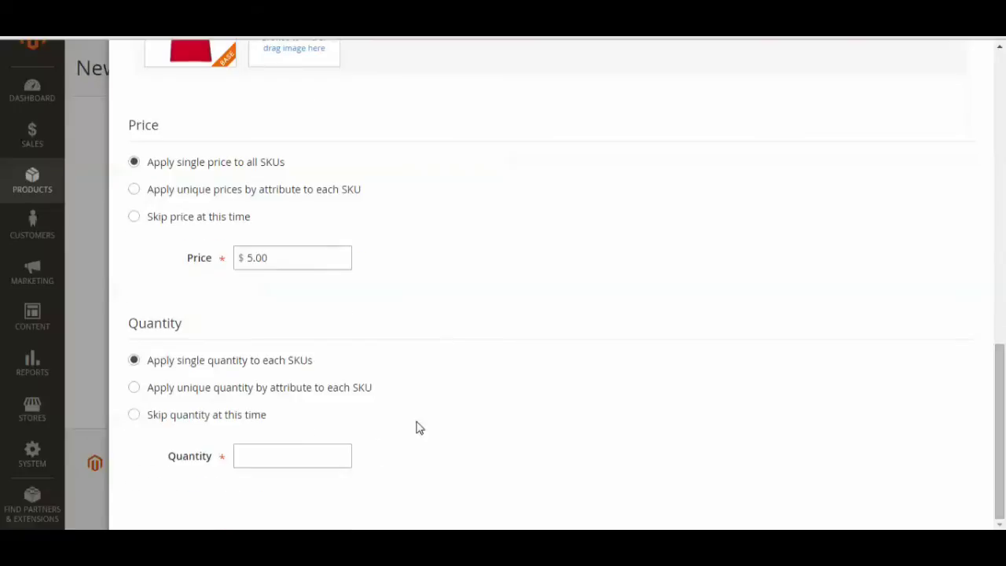
left_click(134, 390)
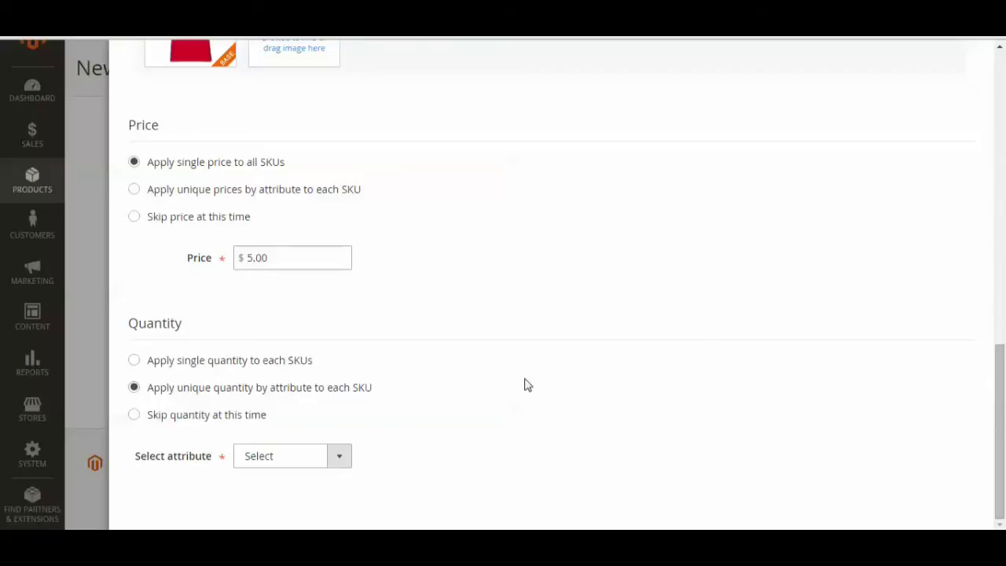
left_click(345, 459)
left_click(276, 491)
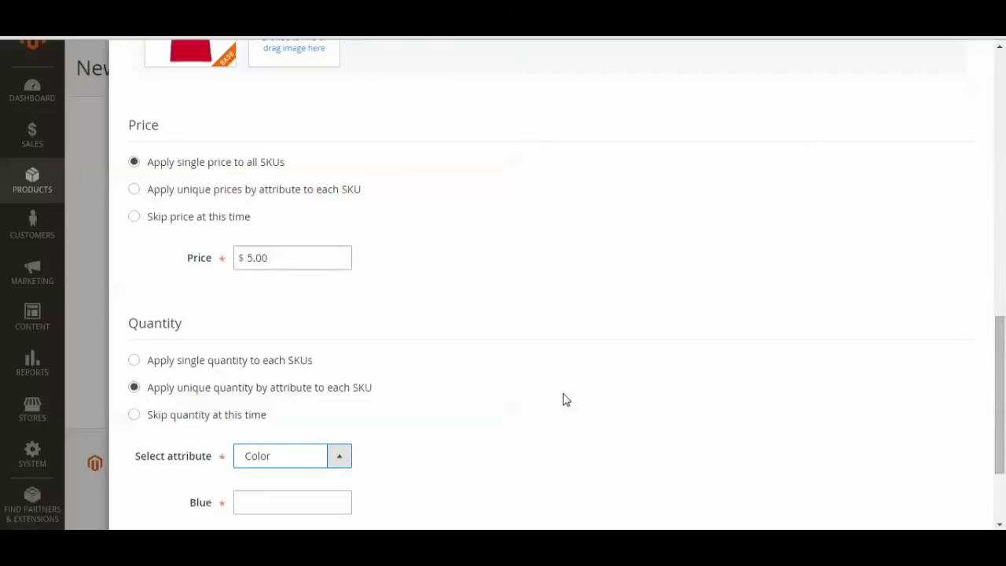
Step: Enter stock quantities Blue 100, Green 50 and Red 150
scroll(563, 400, "down", 2)
left_click(290, 359)
type("100")
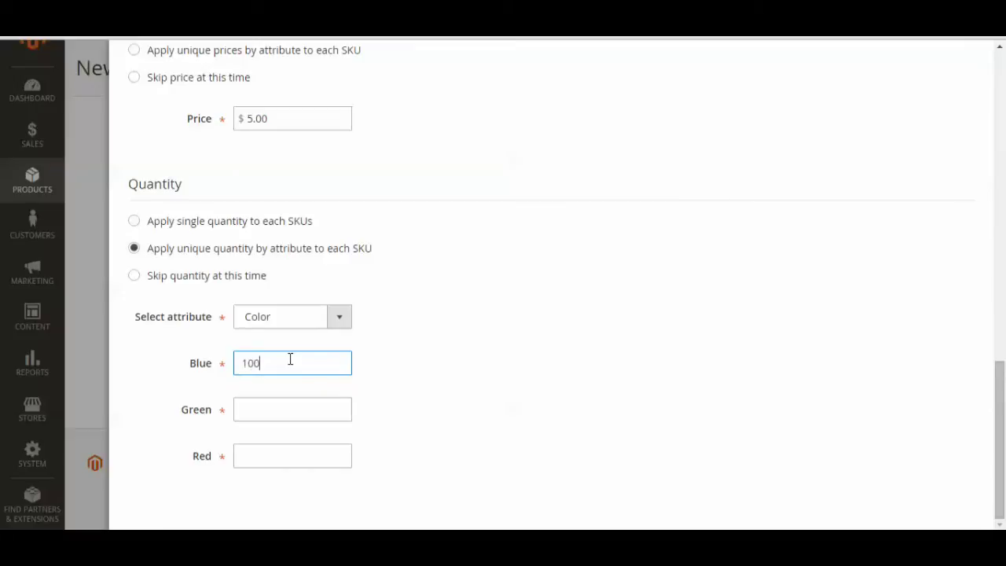
key("Tab")
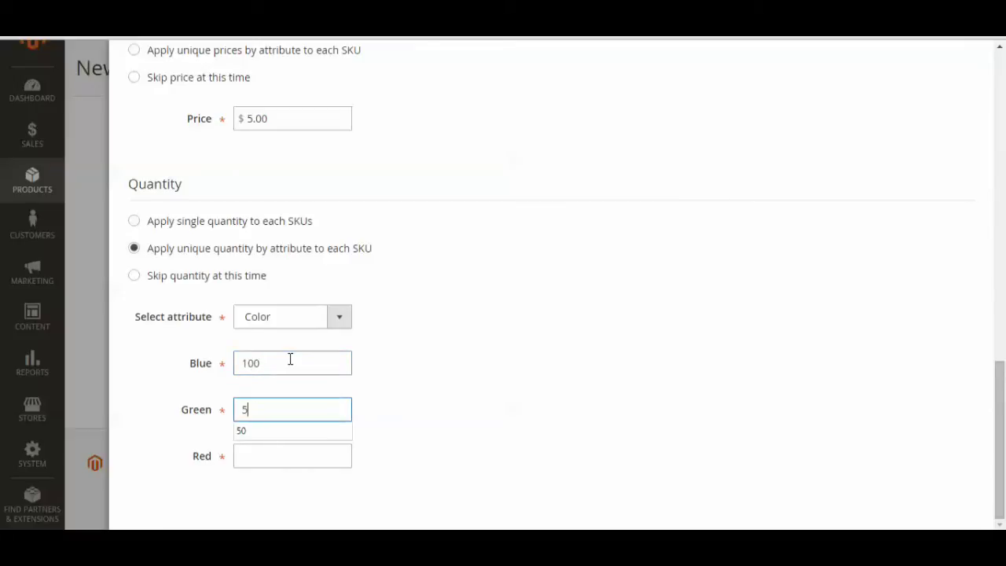
type("0")
key("Tab")
type("150")
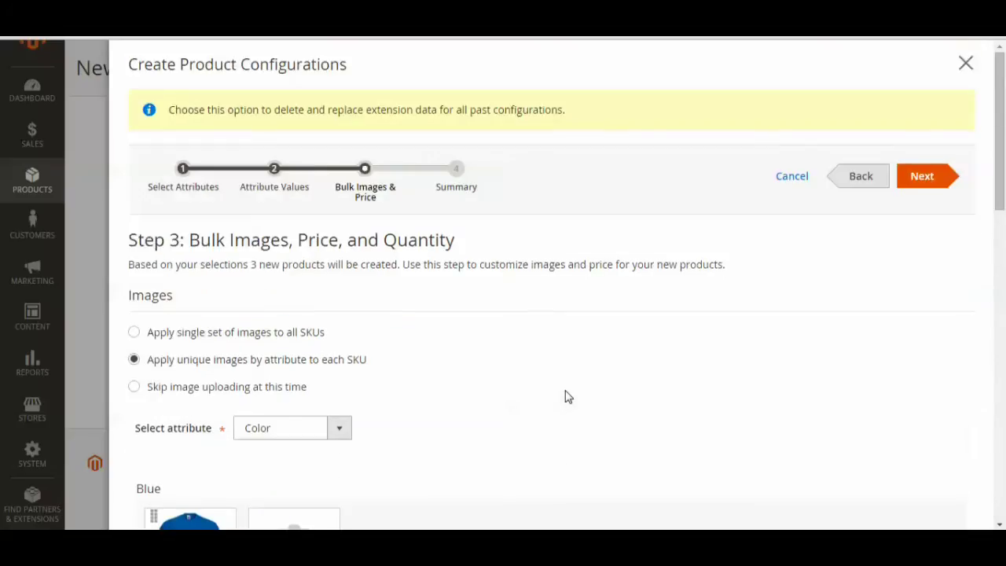
Step: Advance to the Step 4 summary and review the three Test config234 color SKUs
left_click(935, 174)
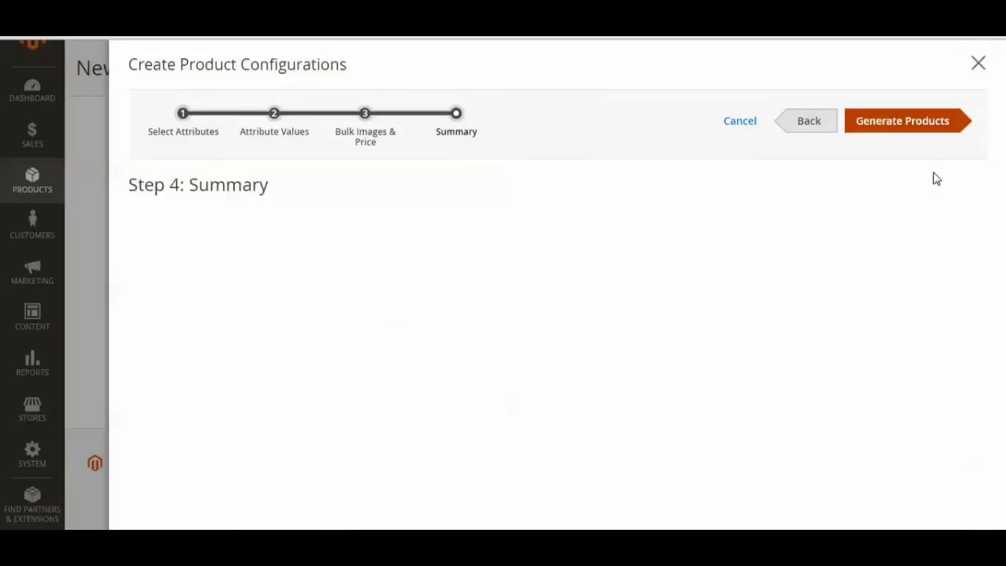
scroll(591, 227, "down", 1)
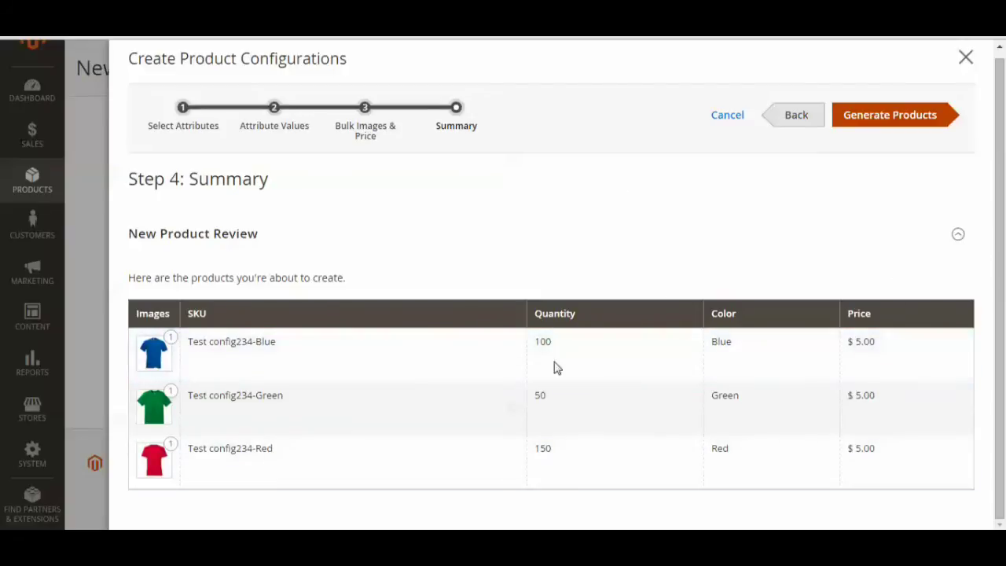
Step: Generate the Blue, Green and Red variant products, review them, and save the product
left_click(900, 118)
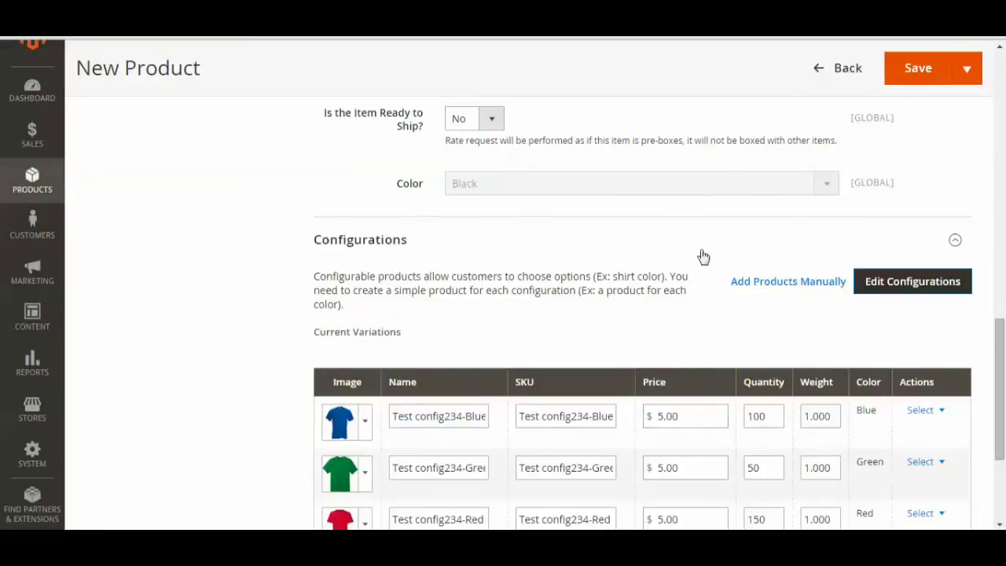
scroll(703, 257, "down", 1)
scroll(704, 259, "down", 2)
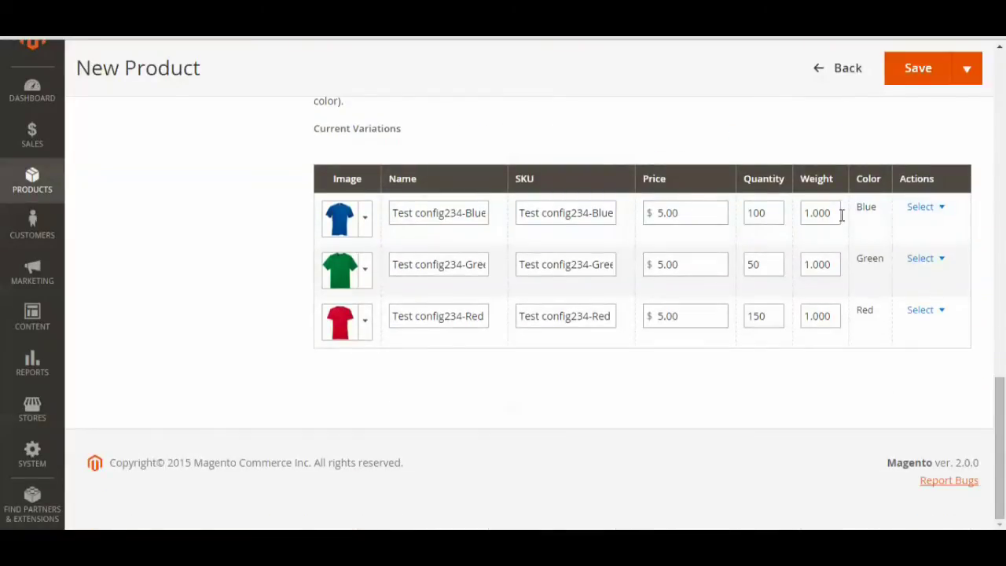
scroll(927, 218, "up", 2)
scroll(802, 271, "up", 10)
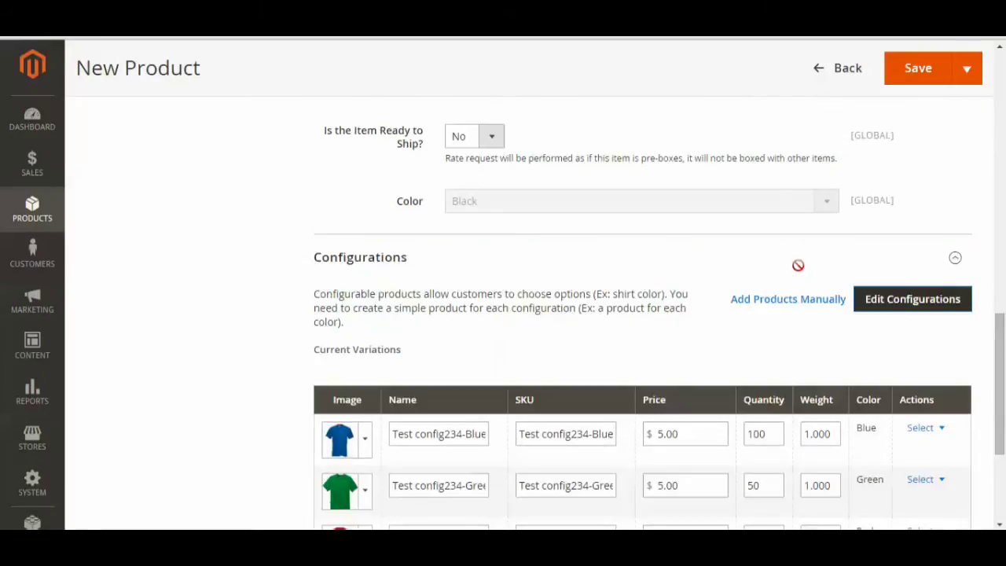
scroll(799, 267, "up", 4)
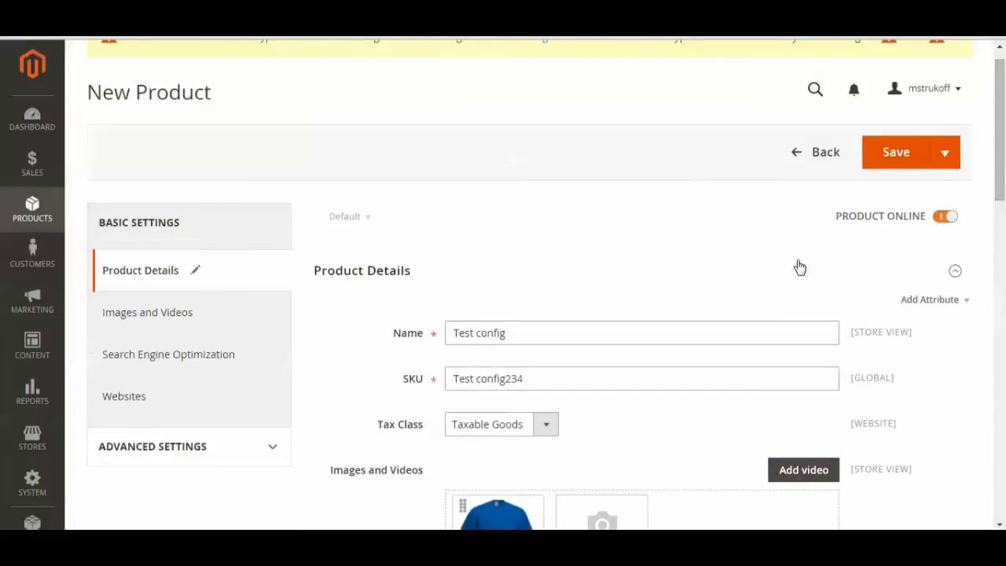
left_click(888, 176)
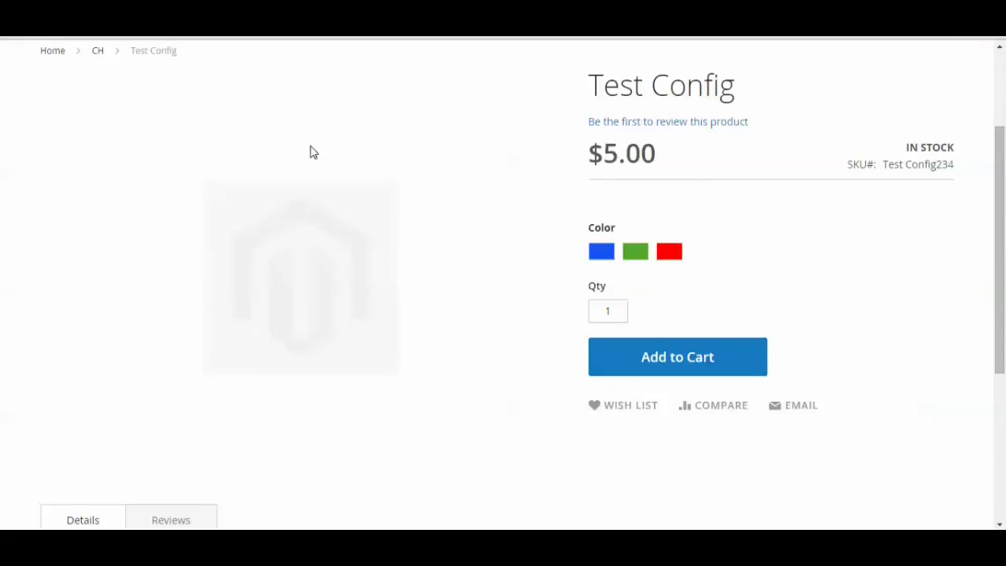
Step: Open the Test config product page from the storefront's CH category
scroll(364, 170, "up", 2)
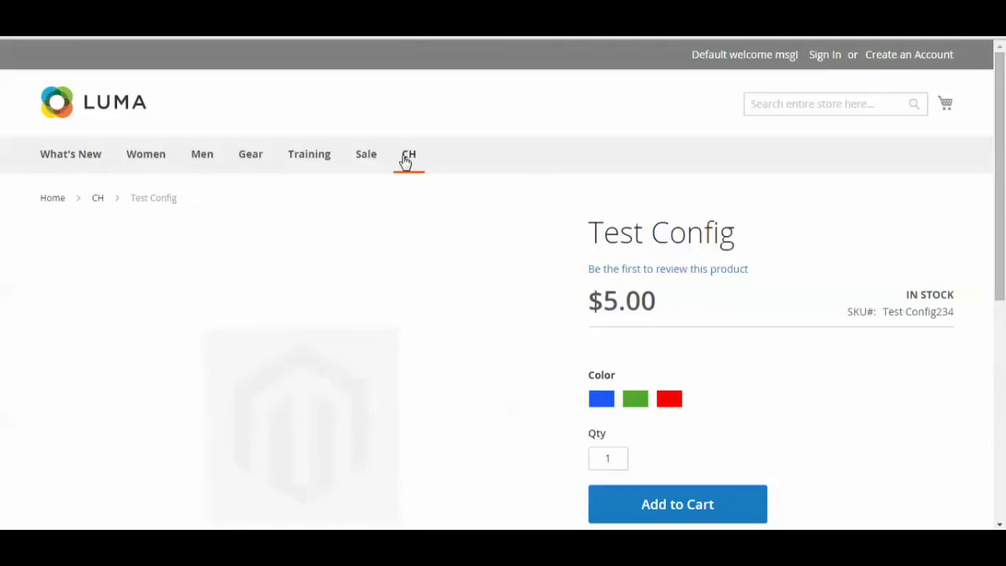
left_click(407, 159)
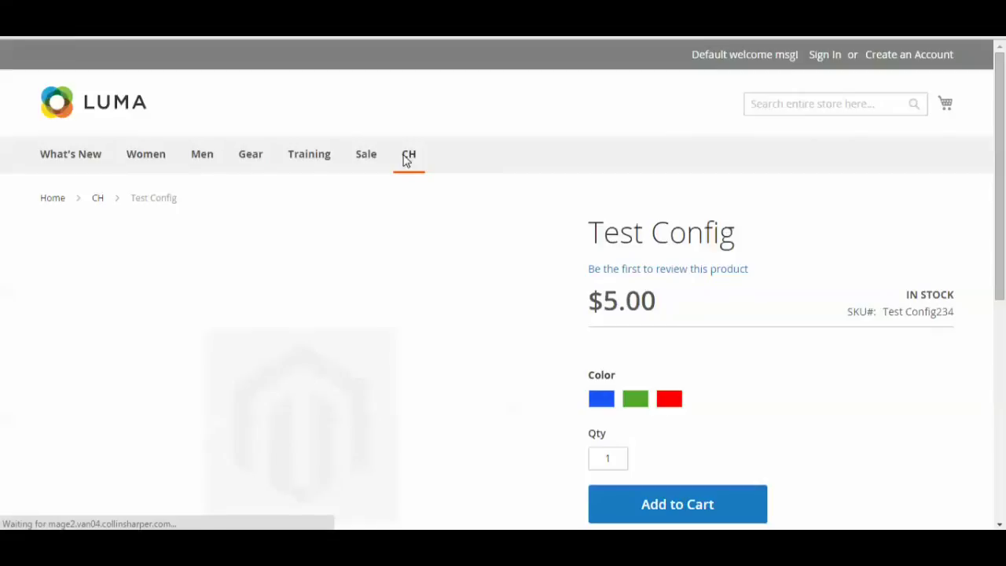
scroll(511, 252, "down", 2)
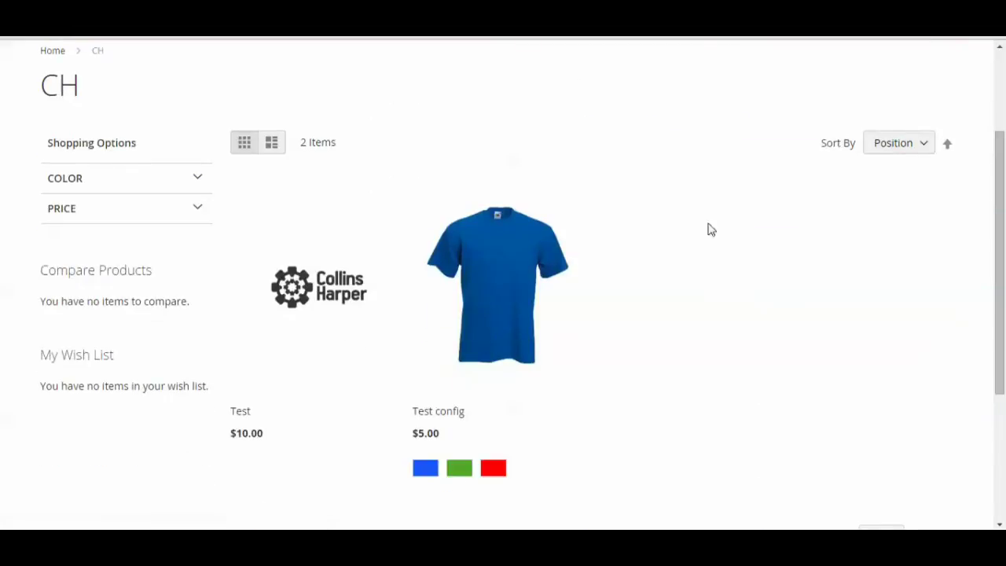
left_click(491, 312)
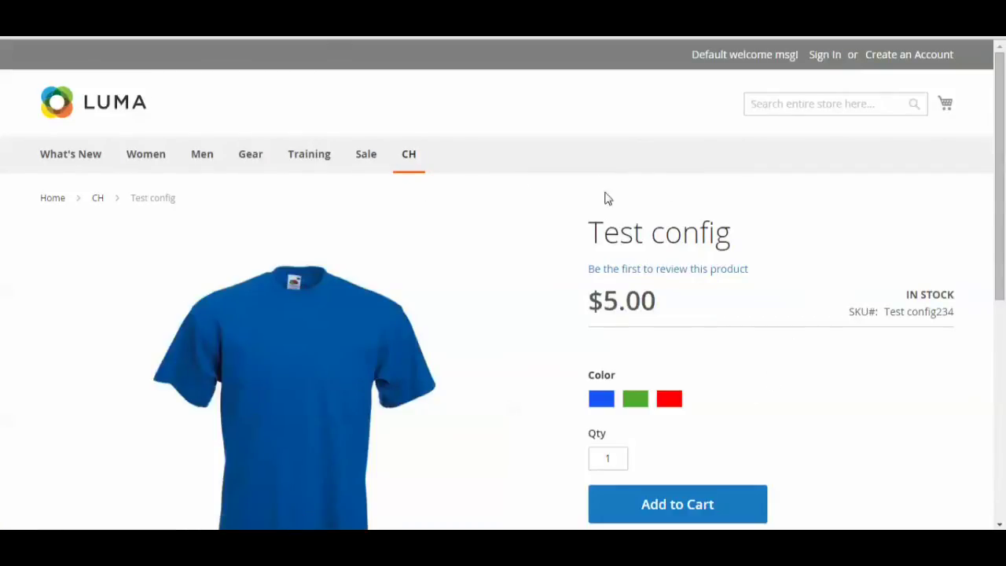
Step: Preview the green T-shirt, then the red one, via the colour swatches
scroll(604, 197, "down", 1)
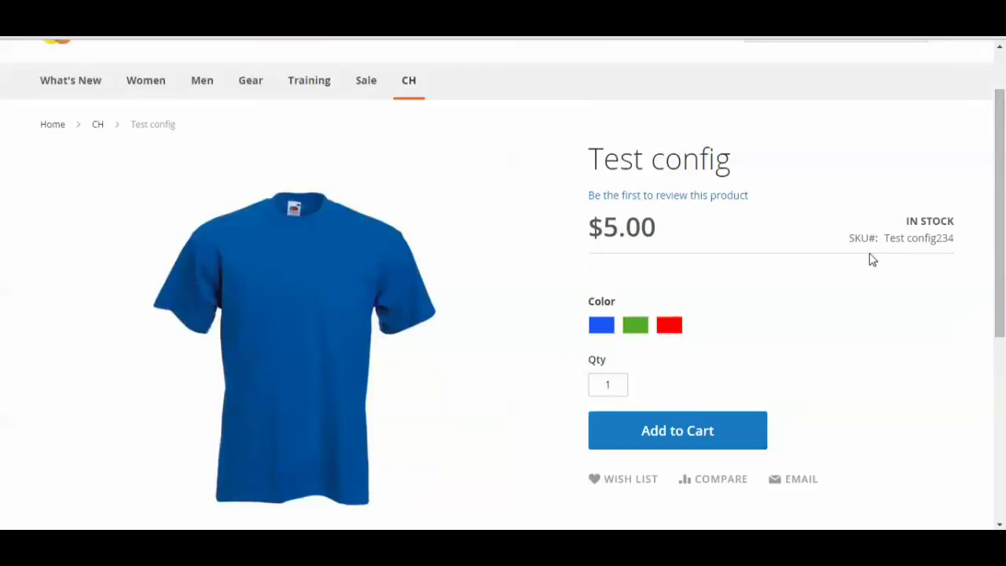
left_click(636, 326)
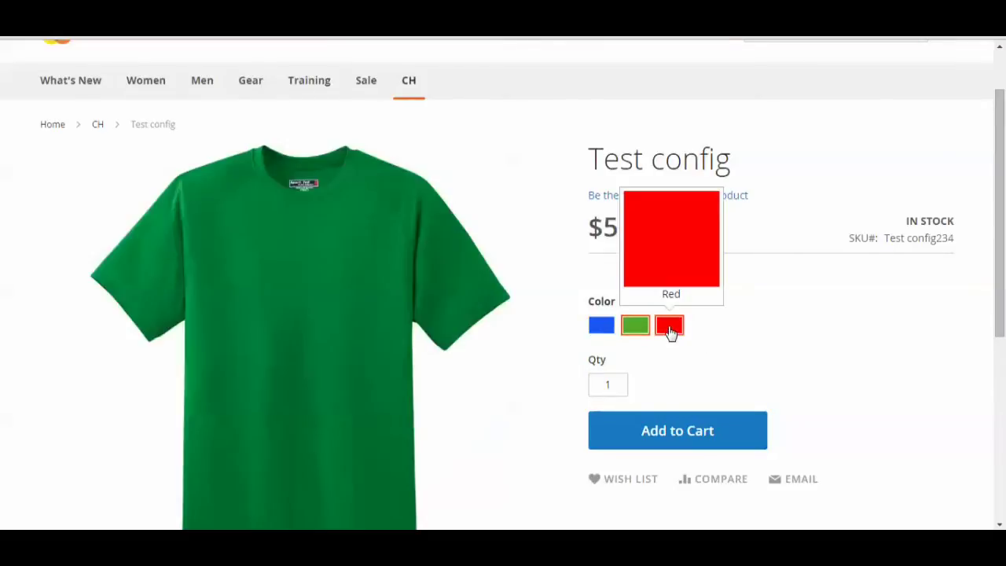
left_click(669, 328)
scroll(872, 327, "down", 2)
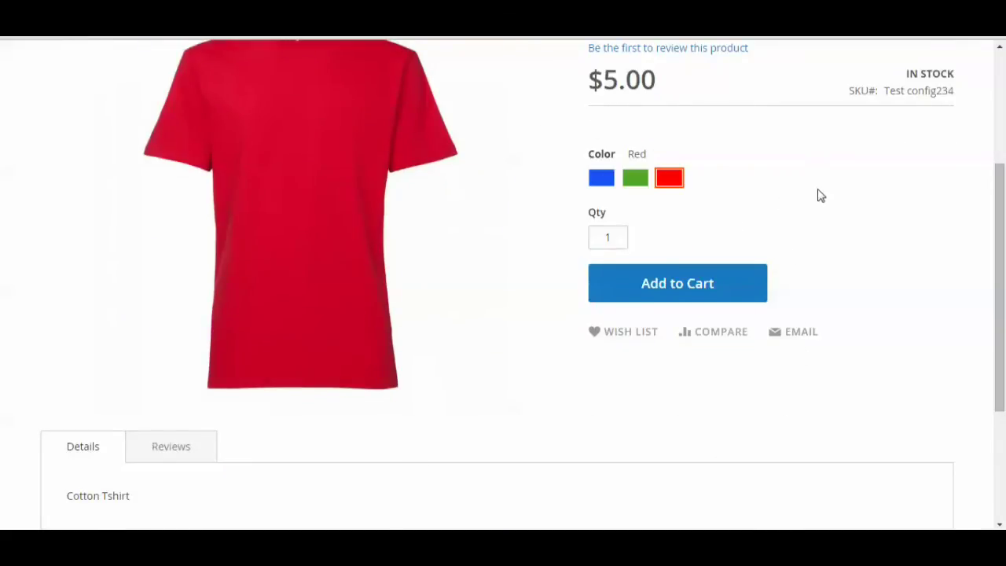
scroll(819, 195, "up", 2)
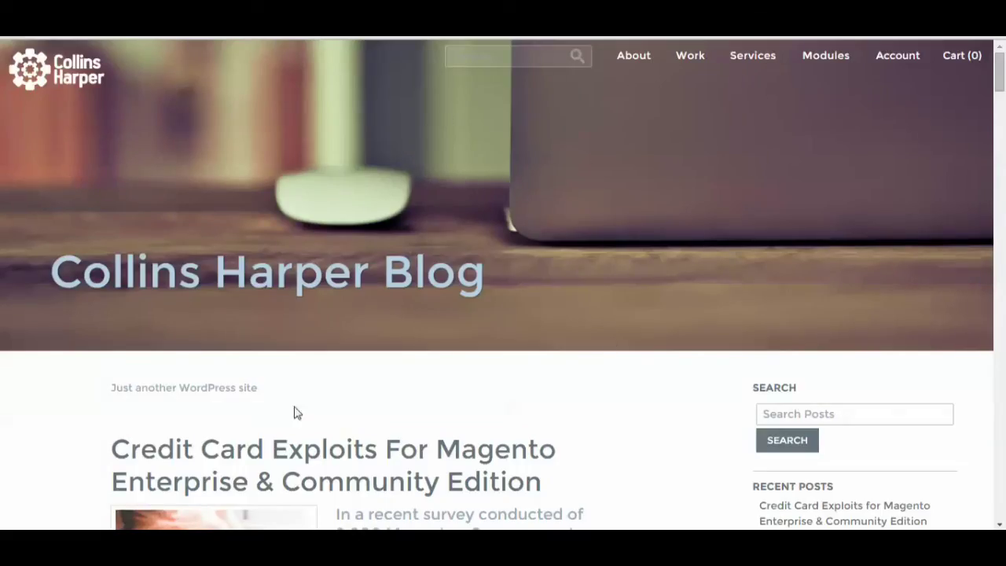
Step: Scroll down and back up the Collins Harper Blog homepage to view its latest Magento post
scroll(581, 251, "down", 1)
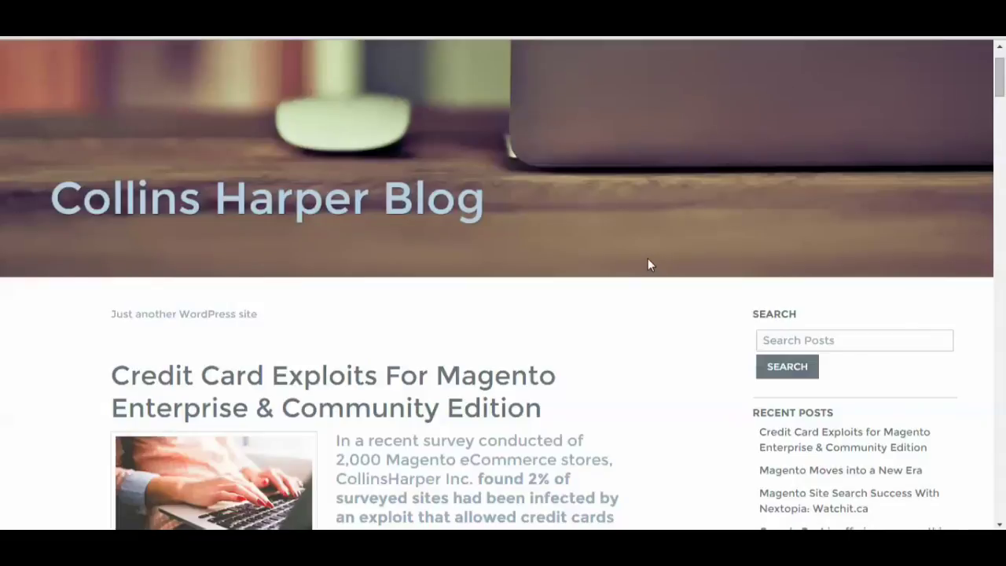
scroll(686, 279, "up", 1)
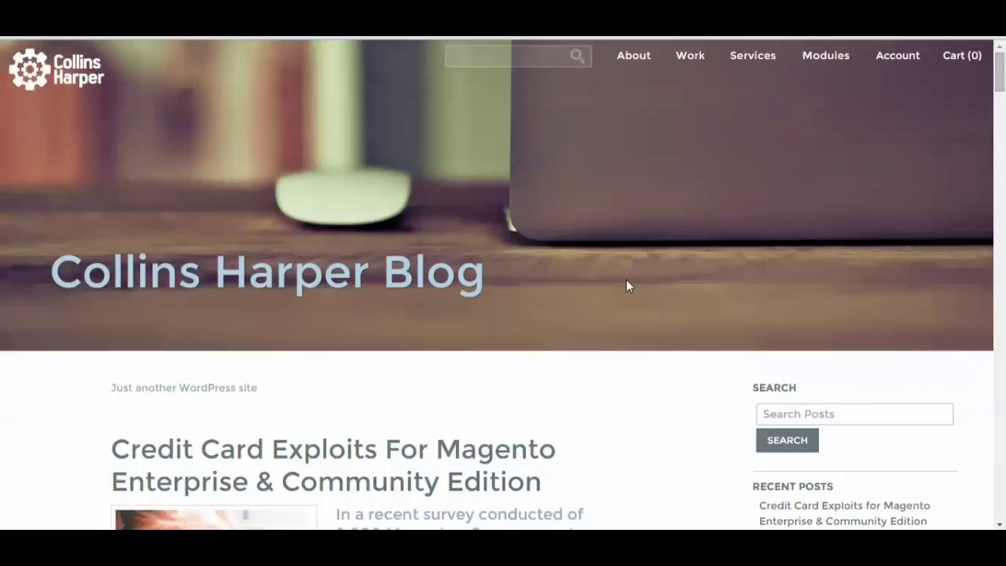